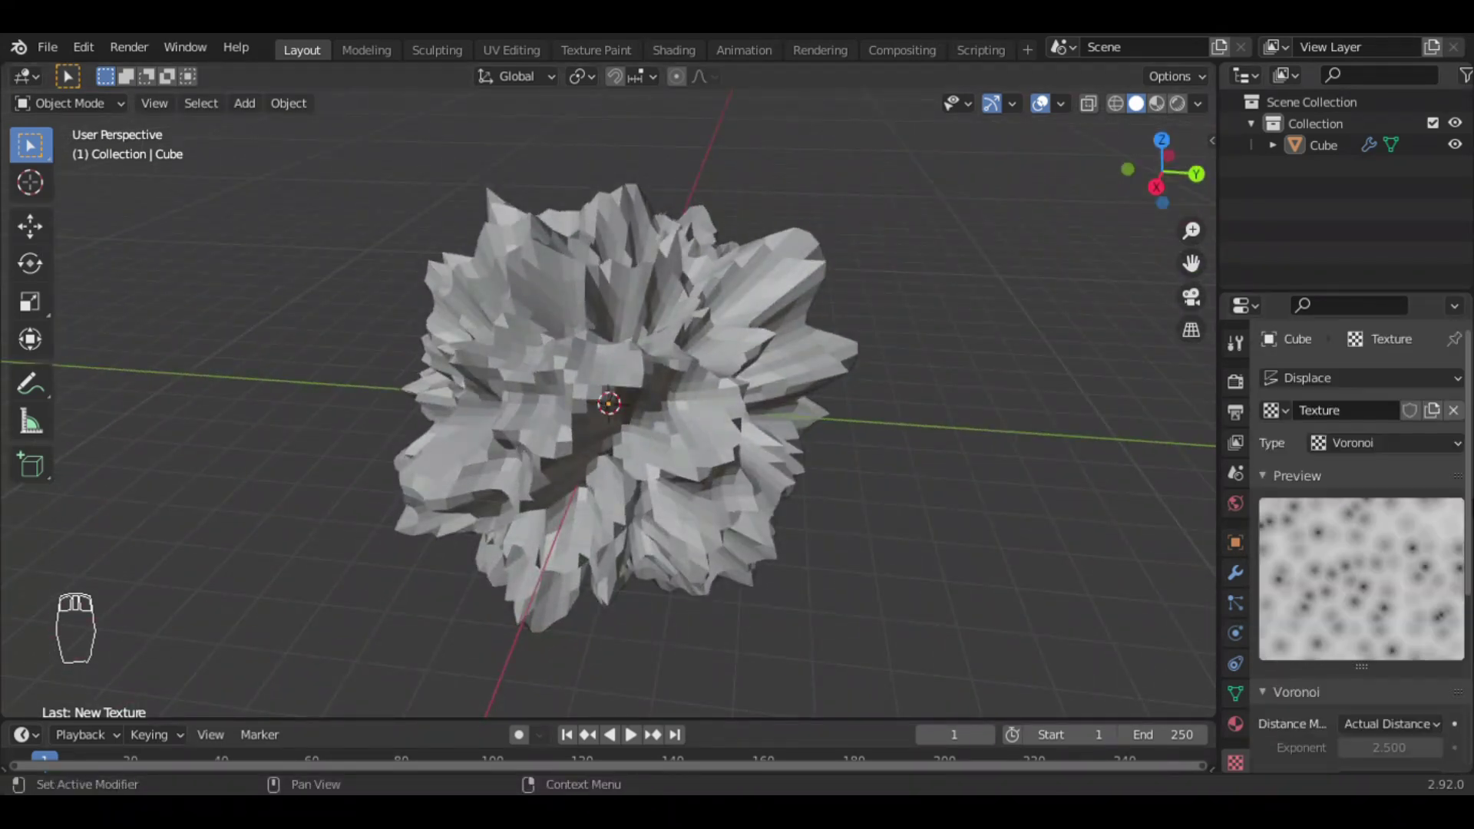
Set the Voronoi texture's distance metric to Distance Squared and increase the texture's size
{"action": "scroll", "coordinate": [1362, 538], "scroll_direction": "down", "scroll_amount": 4}
{"action": "left_click", "coordinate": [1371, 575]}
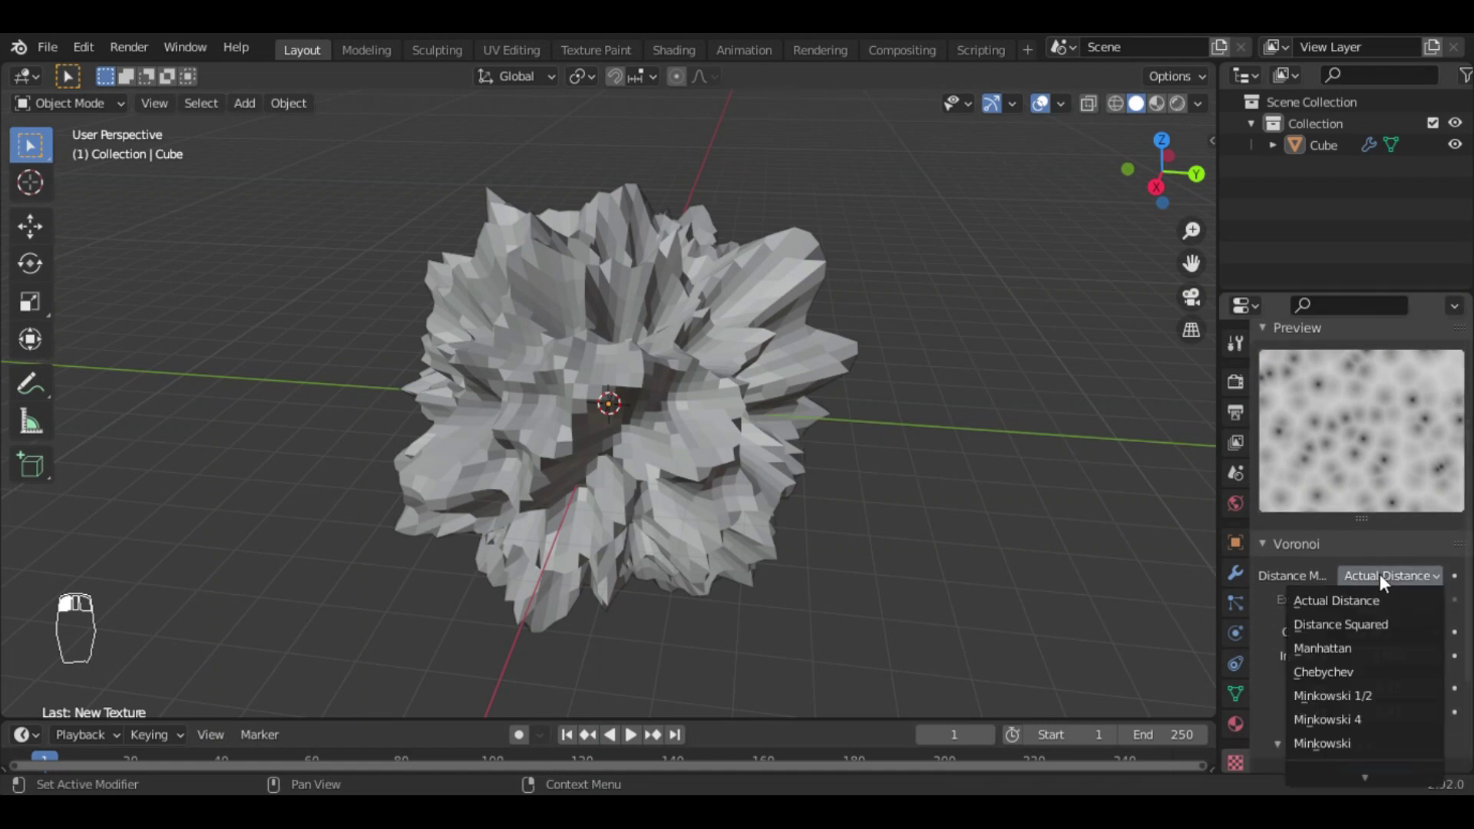
{"action": "left_click", "coordinate": [1335, 624]}
{"action": "scroll", "coordinate": [1470, 538], "scroll_direction": "down", "scroll_amount": 4}
{"action": "left_click_drag", "start_coordinate": [1389, 546], "coordinate": [1451, 546]}
Fine-tune the Voronoi texture's values to give the displaced cube broad, rock-like facets
{"action": "scroll", "coordinate": [1405, 425], "scroll_direction": "up", "scroll_amount": 4}
{"action": "mouse_move", "coordinate": [1389, 674]}
{"action": "left_mouse_down"}
{"action": "mouse_move", "coordinate": [1471, 674]}
{"action": "mouse_move", "coordinate": [1417, 674]}
{"action": "left_mouse_up"}
{"action": "left_click_drag", "start_coordinate": [1179, 204], "coordinate": [1005, 188]}
{"action": "left_click_drag", "start_coordinate": [1098, 174], "coordinate": [1037, 177]}
{"action": "mouse_move", "coordinate": [1413, 674]}
{"action": "left_mouse_down"}
{"action": "mouse_move", "coordinate": [1448, 674]}
{"action": "mouse_move", "coordinate": [1401, 674]}
{"action": "left_mouse_up"}
{"action": "left_click_drag", "start_coordinate": [1161, 170], "coordinate": [1096, 177]}
{"action": "mouse_move", "coordinate": [1389, 642]}
{"action": "left_mouse_down"}
{"action": "mouse_move", "coordinate": [1313, 642]}
{"action": "mouse_move", "coordinate": [1381, 642]}
{"action": "mouse_move", "coordinate": [1335, 642]}
{"action": "mouse_move", "coordinate": [1367, 642]}
{"action": "left_mouse_up"}
{"action": "left_click_drag", "start_coordinate": [1161, 171], "coordinate": [1209, 173]}
{"action": "left_click", "coordinate": [1345, 642]}
{"action": "left_click", "coordinate": [1434, 642]}
{"action": "scroll", "coordinate": [1390, 642], "scroll_direction": "down", "scroll_amount": 1}
{"action": "left_click_drag", "start_coordinate": [1389, 640], "coordinate": [1391, 641]}
{"action": "left_click_drag", "start_coordinate": [1162, 172], "coordinate": [1048, 175]}
{"action": "scroll", "coordinate": [1210, 241], "scroll_direction": "up", "scroll_amount": 3}
{"action": "left_click_drag", "start_coordinate": [1161, 172], "coordinate": [1306, 184]}
{"action": "left_click", "coordinate": [657, 407]}
{"action": "key", "text": "s"}
{"action": "key", "text": "z"}
{"action": "key", "text": "Escape"}
Enter Edit Mode on the cube and select the four top corner vertices of its mesh
{"action": "left_click", "coordinate": [1236, 572]}
{"action": "key", "text": "Tab"}
{"action": "left_click", "coordinate": [1340, 569]}
{"action": "left_click_drag", "start_coordinate": [1183, 198], "coordinate": [1152, 158]}
{"action": "left_click", "coordinate": [979, 154]}
{"action": "key", "text": "g"}
{"action": "key", "text": "z"}
{"action": "right_click", "coordinate": [979, 647]}
{"action": "left_click", "coordinate": [264, 154], "text": "shift"}
{"action": "key", "text": "g"}
{"action": "key", "text": "z"}
{"action": "right_click", "coordinate": [1123, 401]}
{"action": "left_click_drag", "start_coordinate": [1179, 171], "coordinate": [1136, 194]}
{"action": "left_click", "coordinate": [997, 154], "text": "shift"}
{"action": "middle_click_drag", "start_coordinate": [600, 106], "coordinate": [599, 123], "text": "shift"}
{"action": "left_click", "coordinate": [591, 104], "text": "shift"}
Move the selected top vertices along the Z axis to adjust the rock's height, and return to Object Mode
{"action": "key", "text": "g"}
{"action": "key", "text": "z"}
{"action": "left_click", "coordinate": [997, 332]}
{"action": "mouse_move", "coordinate": [1175, 170]}
{"action": "left_mouse_down"}
{"action": "mouse_move", "coordinate": [1148, 170]}
{"action": "mouse_move", "coordinate": [1158, 197]}
{"action": "mouse_move", "coordinate": [1129, 198]}
{"action": "mouse_move", "coordinate": [1160, 170]}
{"action": "left_mouse_up"}
{"action": "key", "text": "g"}
{"action": "key", "text": "z"}
{"action": "left_click", "coordinate": [991, 340]}
{"action": "left_click", "coordinate": [998, 334]}
{"action": "key", "text": "Tab"}
Apply the modifiers on the cube so the displaced rock becomes real geometry
{"action": "left_click", "coordinate": [1406, 400]}
{"action": "left_click", "coordinate": [1374, 417]}
{"action": "left_click", "coordinate": [1405, 413]}
{"action": "left_click", "coordinate": [1352, 439]}
Try smooth shading on the rock and set it back to flat shading
{"action": "left_click_drag", "start_coordinate": [1162, 171], "coordinate": [1111, 198]}
{"action": "right_click", "coordinate": [503, 350]}
{"action": "left_click", "coordinate": [471, 352]}
{"action": "right_click", "coordinate": [650, 355]}
{"action": "left_click", "coordinate": [586, 383]}
Add a Decimate modifier to the rock, lower its ratio and apply it
{"action": "left_click", "coordinate": [1301, 378]}
{"action": "left_click", "coordinate": [1037, 533]}
{"action": "left_click_drag", "start_coordinate": [1388, 474], "coordinate": [1388, 474]}
{"action": "left_click_drag", "start_coordinate": [1162, 171], "coordinate": [1068, 171]}
{"action": "left_click", "coordinate": [1405, 417]}
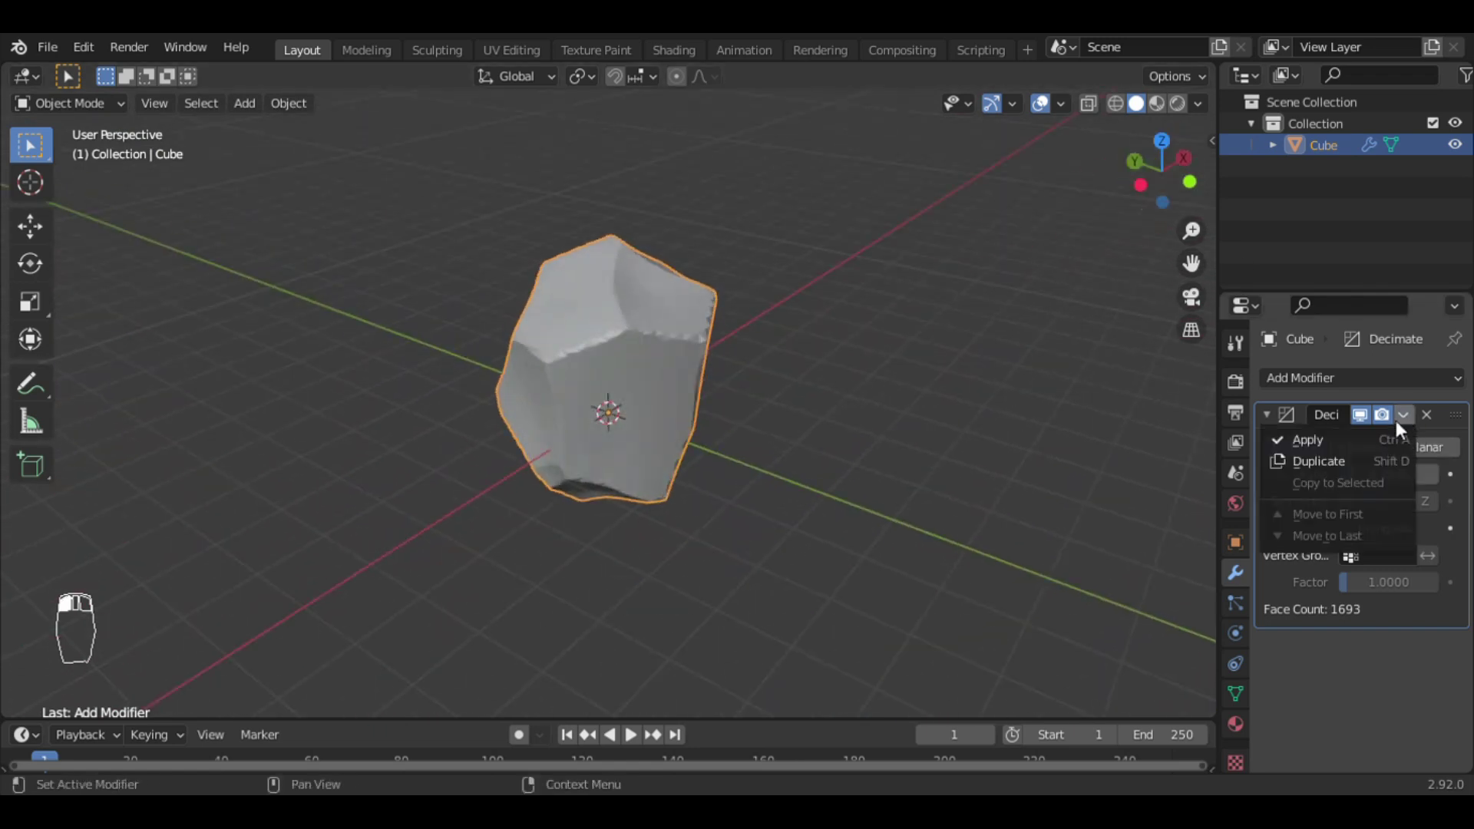
{"action": "left_click", "coordinate": [1359, 439]}
In Edit Mode, dissolve the vertices inside the rock's large front facet to flatten it
{"action": "key", "text": "Tab"}
{"action": "left_click_drag", "start_coordinate": [1152, 195], "coordinate": [1138, 187]}
{"action": "left_click_drag", "start_coordinate": [1160, 184], "coordinate": [1136, 220]}
{"action": "left_click_drag", "start_coordinate": [640, 328], "coordinate": [641, 331]}
{"action": "key", "text": "x"}
{"action": "left_click", "coordinate": [692, 455]}
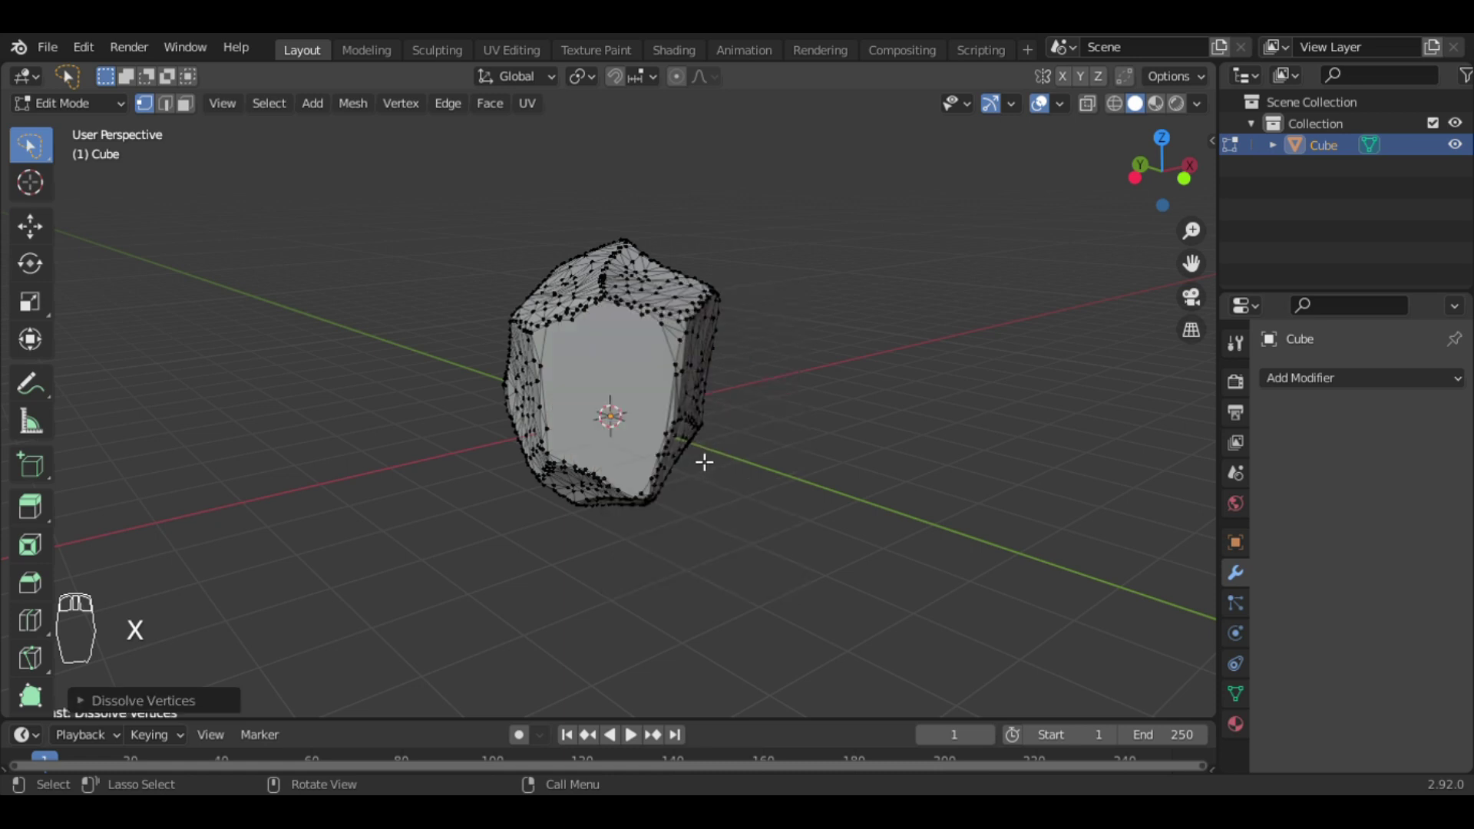
{"action": "key", "text": "Tab"}
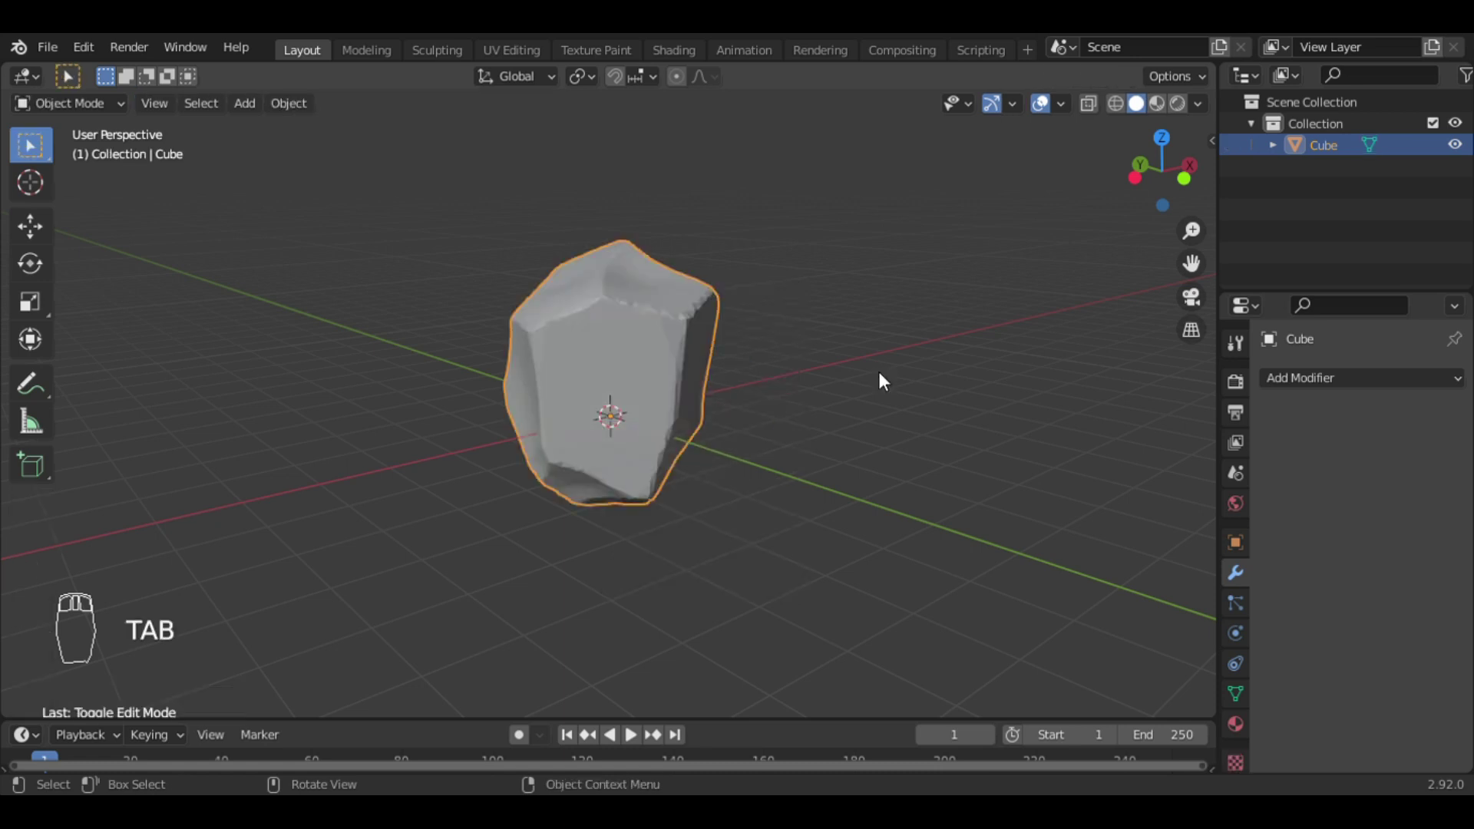
Dissolve the vertices inside the next side facet beside the flattened front one
{"action": "left_click_drag", "start_coordinate": [1162, 170], "coordinate": [1064, 173]}
{"action": "key", "text": "Tab"}
{"action": "mouse_move", "coordinate": [598, 265]}
{"action": "left_mouse_down"}
{"action": "mouse_move", "coordinate": [610, 430]}
{"action": "mouse_move", "coordinate": [707, 296]}
{"action": "left_mouse_up"}
{"action": "key", "text": "x"}
{"action": "left_click", "coordinate": [759, 421]}
{"action": "key", "text": "Tab"}
Flatten the tall central side facet by dissolving the vertices inside it
{"action": "key", "text": "Tab"}
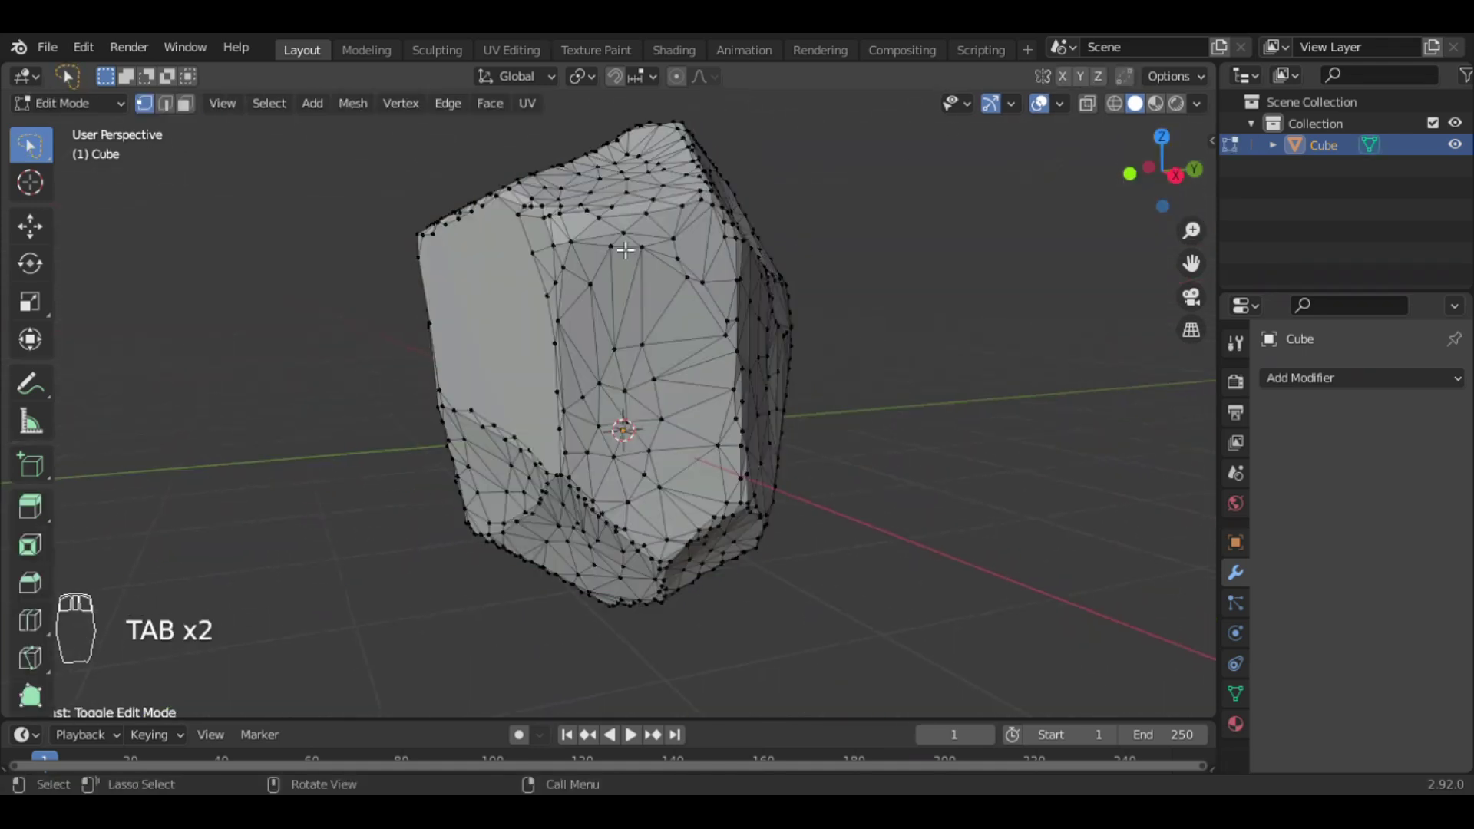
{"action": "mouse_move", "coordinate": [618, 249]}
{"action": "left_mouse_down"}
{"action": "mouse_move", "coordinate": [639, 503]}
{"action": "mouse_move", "coordinate": [629, 263]}
{"action": "left_mouse_up"}
{"action": "key", "text": "x"}
{"action": "left_click", "coordinate": [629, 265]}
{"action": "key", "text": "Tab"}
Dissolve the remaining vertices near the upper edge of the flattened central facet
{"action": "left_click_drag", "start_coordinate": [1148, 167], "coordinate": [1105, 188]}
{"action": "key", "text": "Tab"}
{"action": "mouse_move", "coordinate": [633, 357]}
{"action": "left_mouse_down"}
{"action": "mouse_move", "coordinate": [540, 290]}
{"action": "mouse_move", "coordinate": [555, 305]}
{"action": "left_mouse_up"}
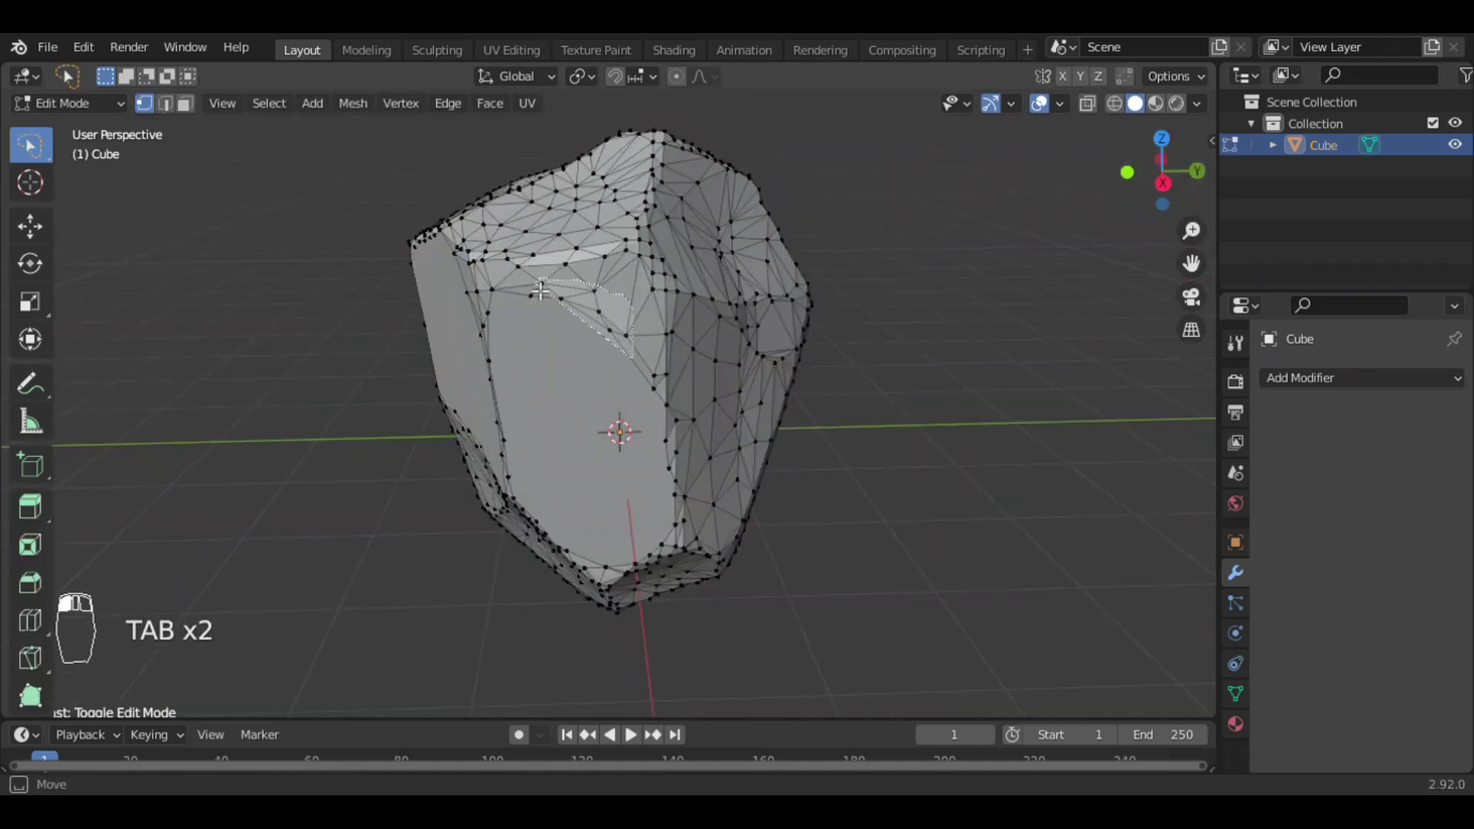
{"action": "key", "text": "x"}
{"action": "left_click", "coordinate": [554, 307]}
{"action": "key", "text": "Tab"}
Dissolve the vertices inside the sloping upper facet above the flattened central one
{"action": "mouse_move", "coordinate": [1162, 170]}
{"action": "left_mouse_down"}
{"action": "mouse_move", "coordinate": [1144, 197]}
{"action": "mouse_move", "coordinate": [1151, 230]}
{"action": "left_mouse_up"}
{"action": "key", "text": "Tab"}
{"action": "key", "text": "Tab"}
{"action": "key", "text": "Tab"}
{"action": "mouse_move", "coordinate": [652, 399]}
{"action": "left_mouse_down"}
{"action": "mouse_move", "coordinate": [543, 425]}
{"action": "mouse_move", "coordinate": [637, 280]}
{"action": "left_mouse_up"}
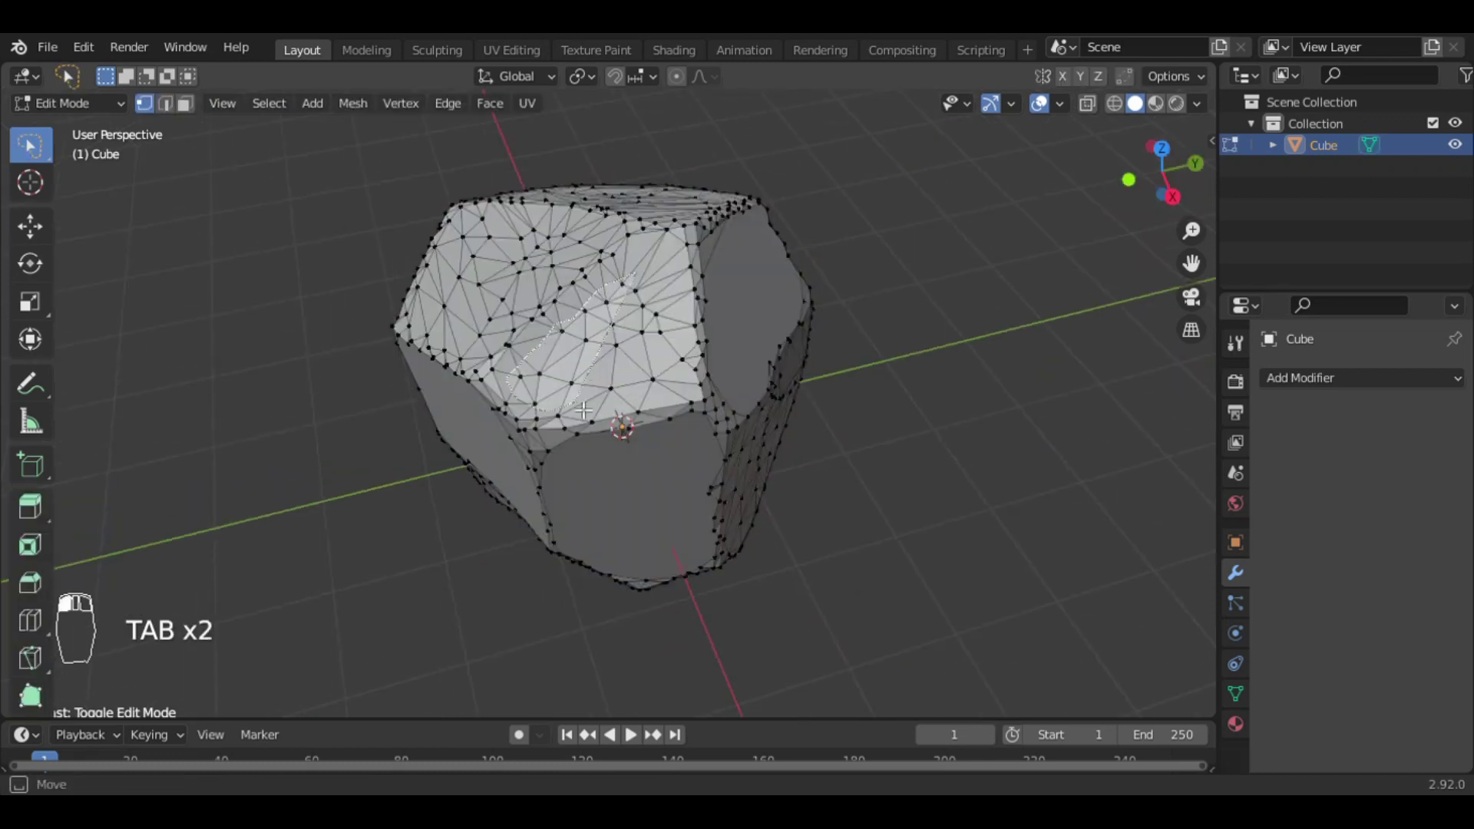
{"action": "key", "text": "x"}
{"action": "left_click", "coordinate": [636, 296]}
{"action": "key", "text": "Tab"}
Dissolve the vertices inside the triangulated facet between the two flattened facets on the rock's top
{"action": "left_click_drag", "start_coordinate": [1161, 171], "coordinate": [1129, 199]}
{"action": "key", "text": "Tab"}
{"action": "mouse_move", "coordinate": [550, 264]}
{"action": "left_mouse_down"}
{"action": "mouse_move", "coordinate": [546, 299]}
{"action": "mouse_move", "coordinate": [652, 264]}
{"action": "left_mouse_up"}
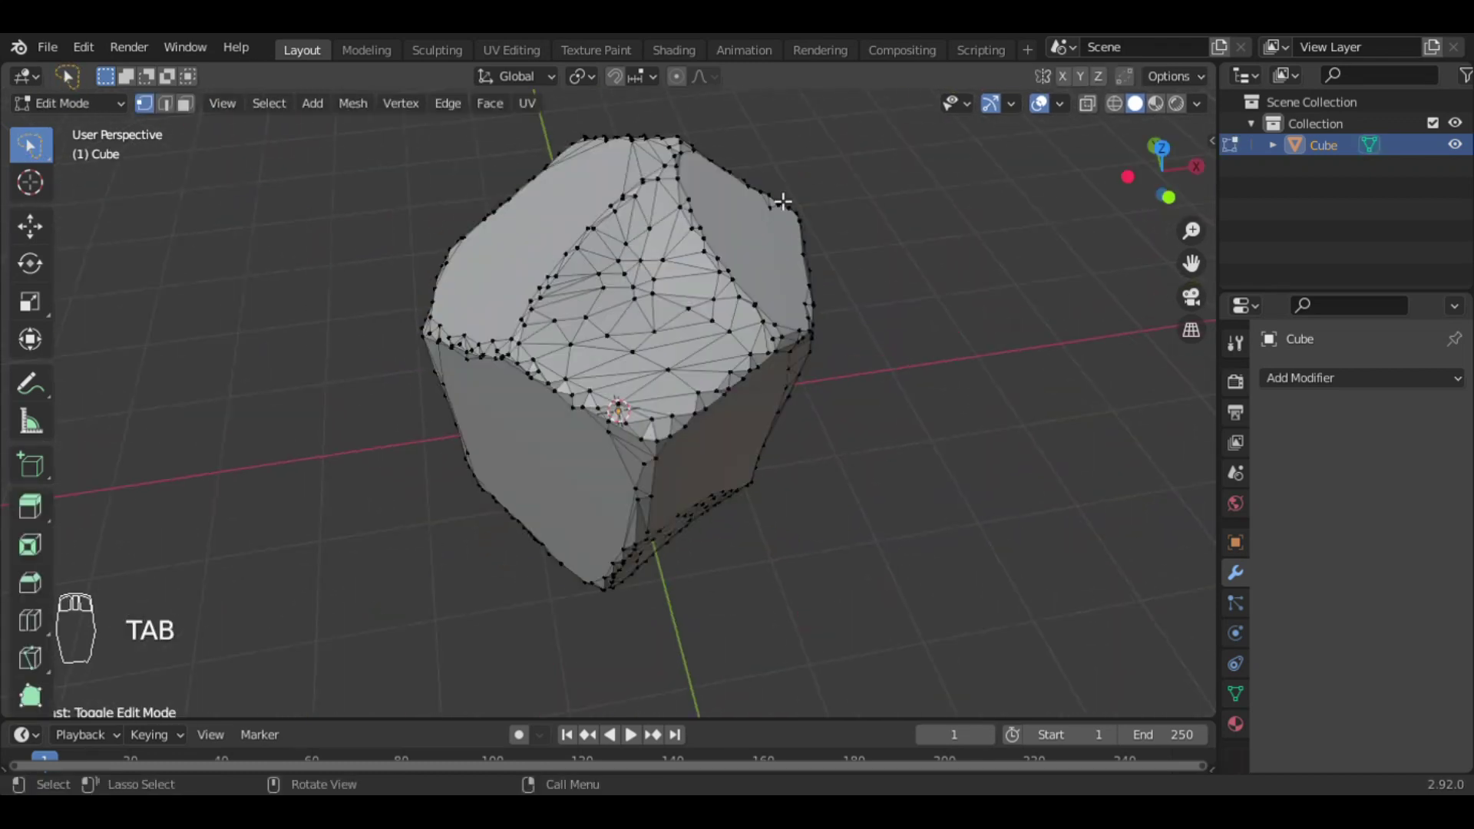
{"action": "middle_click_drag", "start_coordinate": [783, 201], "coordinate": [911, 305]}
{"action": "key", "text": "Tab"}
Lasso the interior vertices of a facet on the rock's underside and dissolve them
{"action": "key", "text": "Tab"}
{"action": "left_click_drag", "start_coordinate": [1162, 171], "coordinate": [1144, 142]}
{"action": "left_click_drag", "start_coordinate": [627, 302], "coordinate": [583, 403]}
{"action": "key", "text": "x"}
{"action": "left_click", "coordinate": [626, 338]}
Dissolve the vertices inside the small bright facet in the middle of the underside
{"action": "left_click_drag", "start_coordinate": [1162, 170], "coordinate": [1113, 177]}
{"action": "key", "text": "Tab"}
{"action": "key", "text": "Tab"}
{"action": "key", "text": "x"}
{"action": "left_click", "coordinate": [672, 325]}
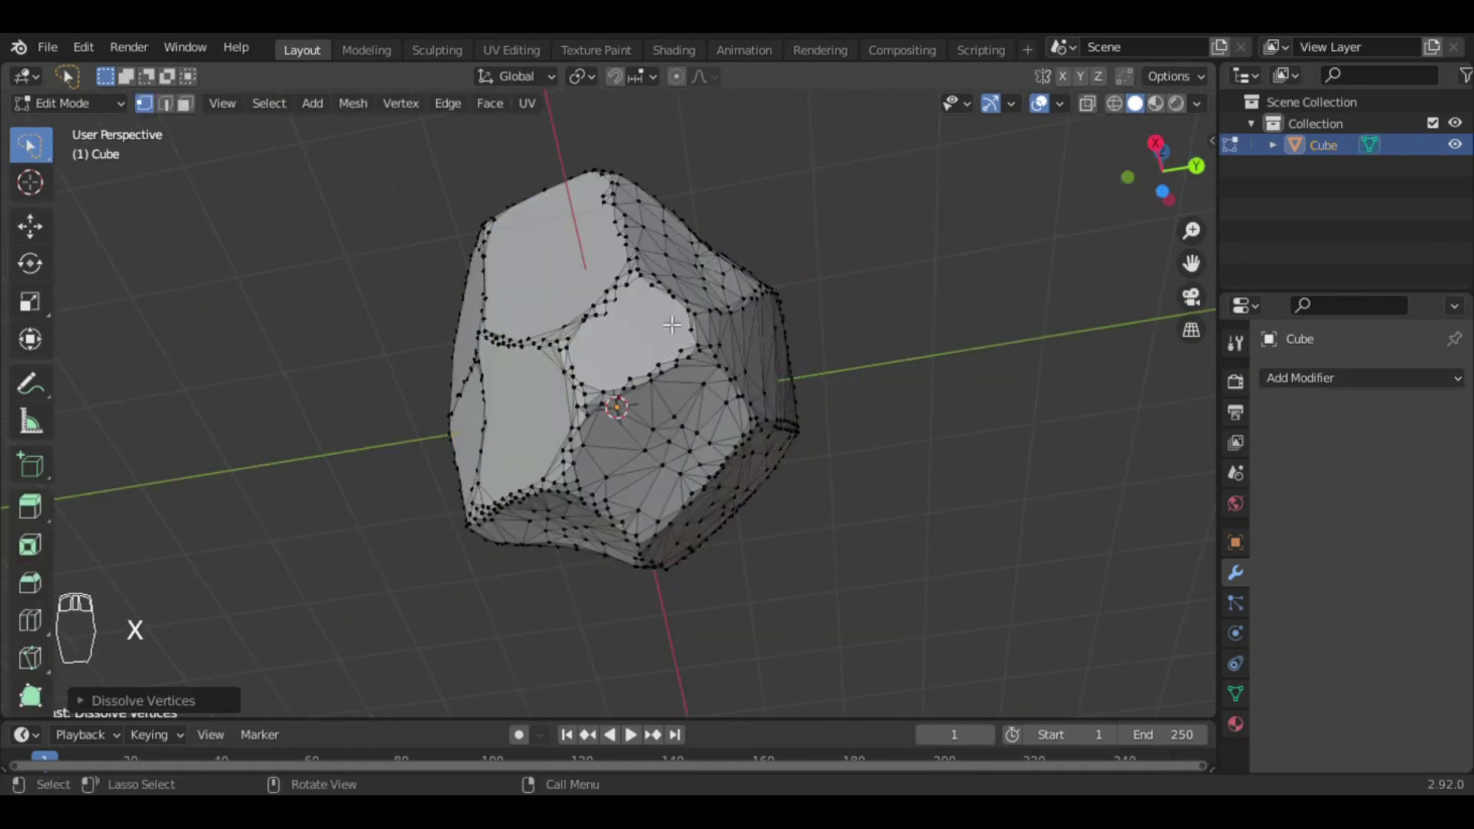
Dissolve the vertices inside the large facet next to the small underside one
{"action": "mouse_move", "coordinate": [683, 382]}
{"action": "left_mouse_down"}
{"action": "mouse_move", "coordinate": [722, 441]}
{"action": "mouse_move", "coordinate": [684, 392]}
{"action": "left_mouse_up"}
{"action": "key", "text": "x"}
{"action": "left_click", "coordinate": [684, 392]}
{"action": "key", "text": "Tab"}
Dissolve the interior vertices of the curved facets on the rock's unflattened side
{"action": "left_click_drag", "start_coordinate": [1151, 191], "coordinate": [1106, 165]}
{"action": "key", "text": "Tab"}
{"action": "left_click_drag", "start_coordinate": [645, 268], "coordinate": [591, 423]}
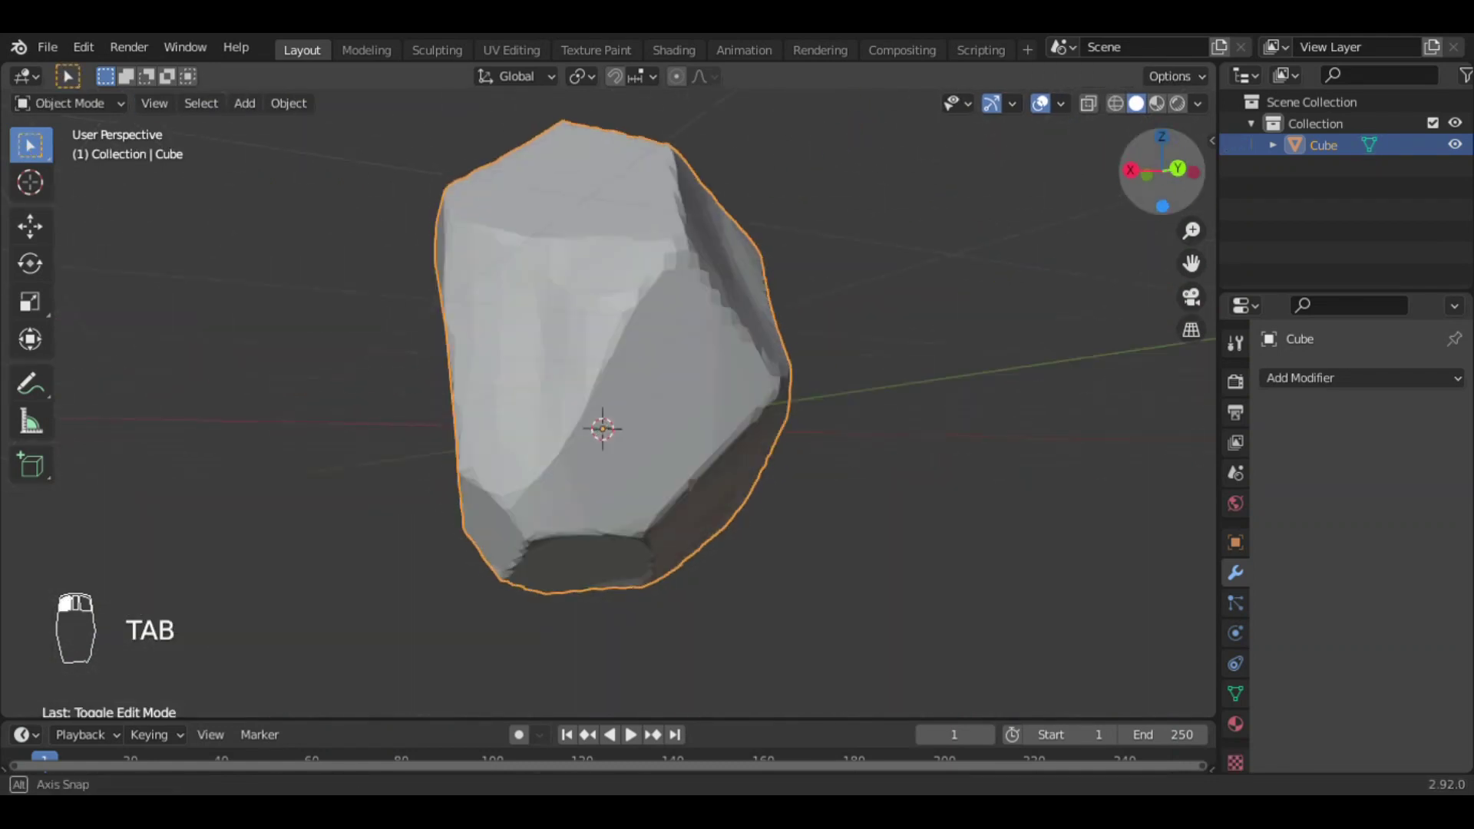
{"action": "key", "text": "Tab"}
{"action": "mouse_move", "coordinate": [572, 265]}
{"action": "left_mouse_down"}
{"action": "mouse_move", "coordinate": [584, 438]}
{"action": "mouse_move", "coordinate": [645, 299]}
{"action": "left_mouse_up"}
{"action": "key", "text": "x"}
{"action": "left_click", "coordinate": [653, 307]}
Dissolve the vertices inside the large sloping facet just below the rock's upper edge
{"action": "key", "text": "Tab"}
{"action": "key", "text": "Tab"}
{"action": "left_click_drag", "start_coordinate": [1162, 171], "coordinate": [1075, 173]}
{"action": "left_click_drag", "start_coordinate": [595, 211], "coordinate": [661, 236]}
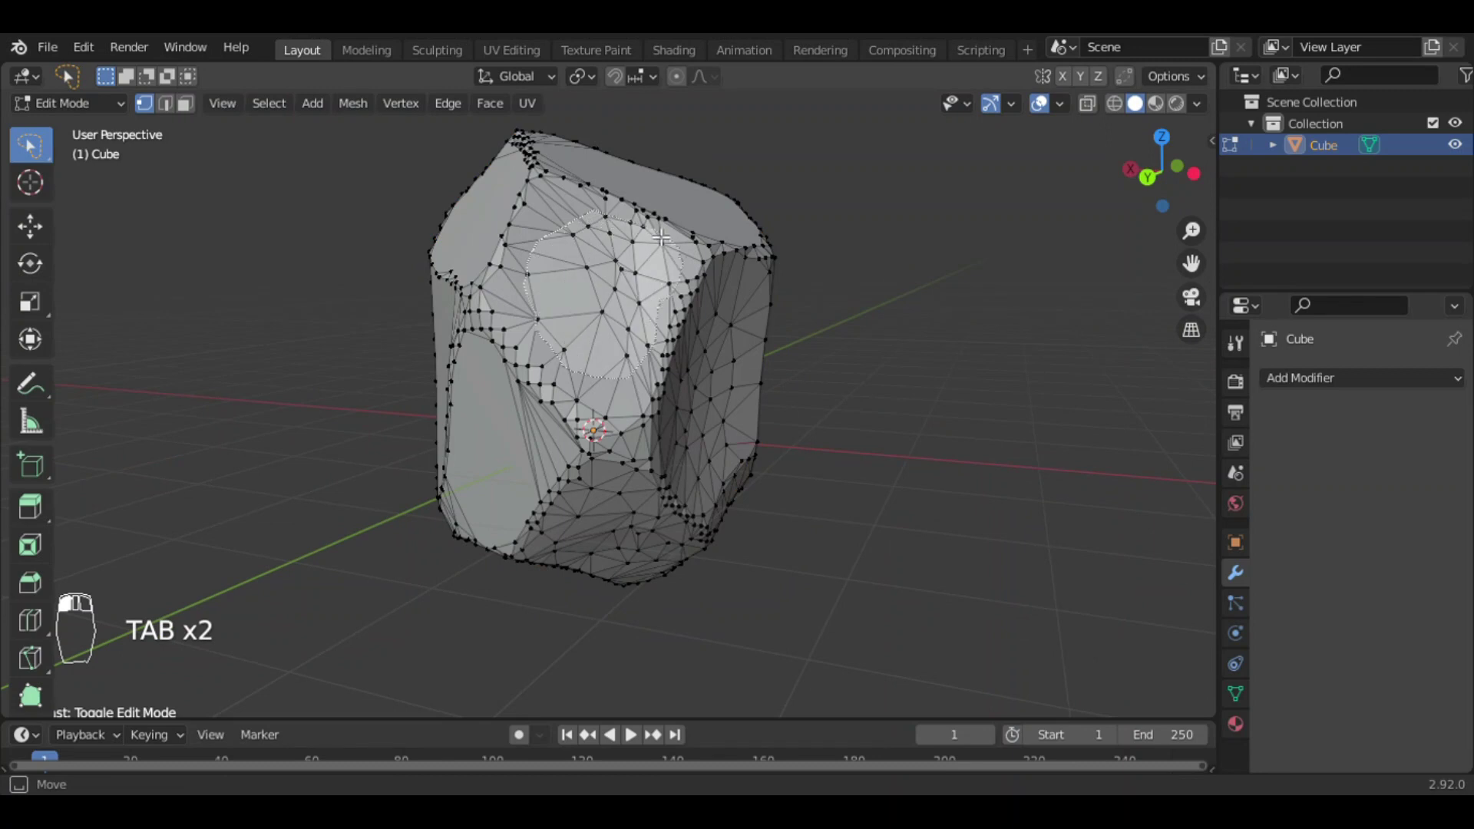
{"action": "middle_click_drag", "start_coordinate": [661, 238], "coordinate": [609, 320]}
{"action": "key", "text": "x"}
{"action": "left_click", "coordinate": [609, 319]}
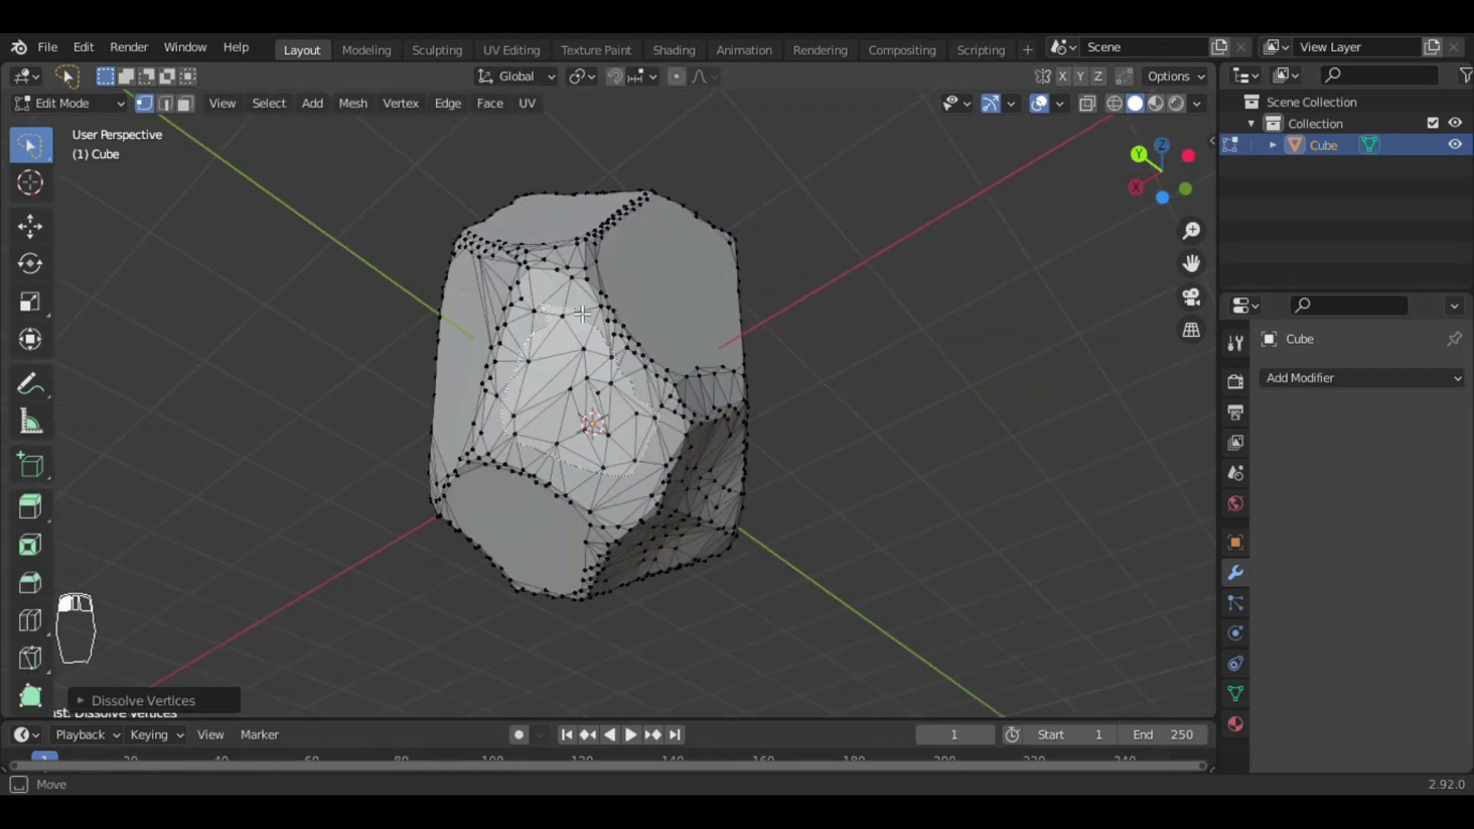
Dissolve the vertices inside the bright lower facet and the triangulated facet next to it
{"action": "left_click_drag", "start_coordinate": [583, 314], "coordinate": [576, 311]}
{"action": "key", "text": "x"}
{"action": "left_click", "coordinate": [583, 314]}
{"action": "left_click_drag", "start_coordinate": [1161, 171], "coordinate": [1059, 199]}
{"action": "left_click_drag", "start_coordinate": [630, 372], "coordinate": [666, 385]}
{"action": "key", "text": "x"}
{"action": "left_click", "coordinate": [666, 385]}
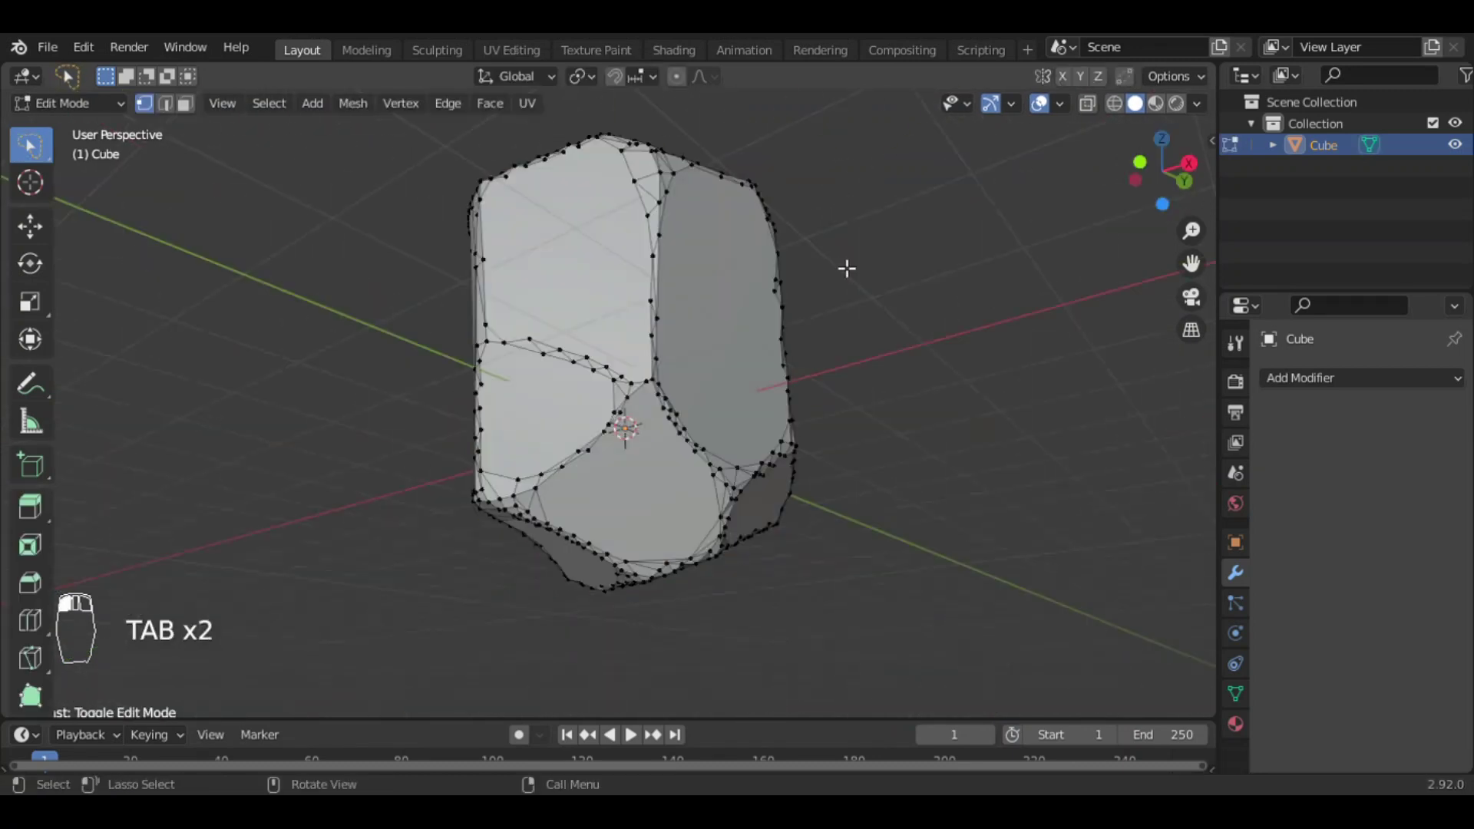
Dissolve the vertices left inside the remaining unflattened facets on the underside
{"action": "middle_click_drag", "start_coordinate": [847, 268], "coordinate": [776, 284]}
{"action": "middle_click_drag", "start_coordinate": [640, 328], "coordinate": [640, 328]}
{"action": "key", "text": "x"}
{"action": "left_click", "coordinate": [631, 421]}
{"action": "key", "text": "x"}
{"action": "left_click", "coordinate": [629, 430]}
Dissolve the stray geometry left on the underside and return to Object Mode
{"action": "left_click", "coordinate": [624, 459], "text": "shift"}
{"action": "key", "text": "x"}
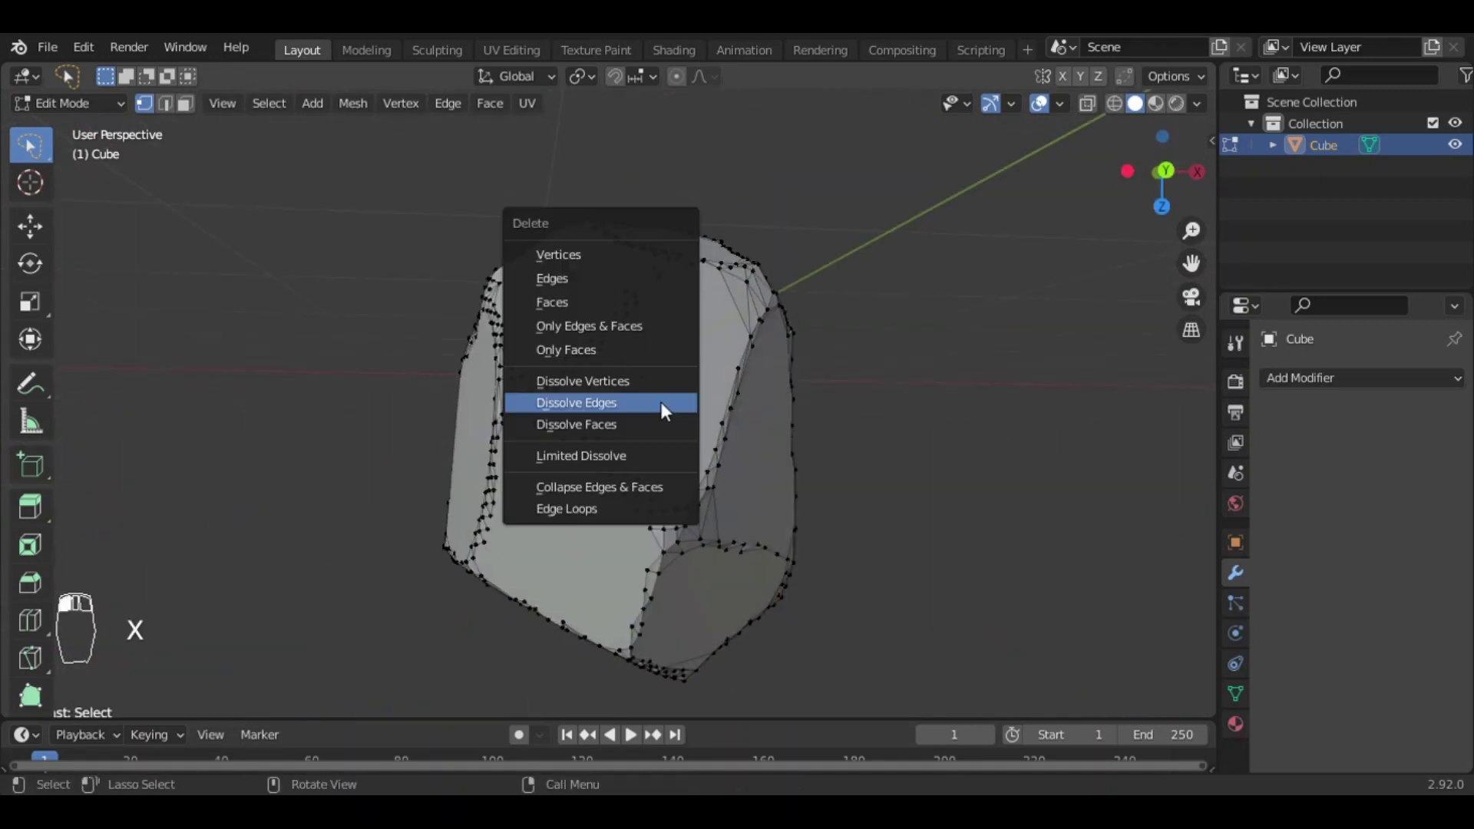
{"action": "left_click", "coordinate": [665, 412]}
{"action": "key", "text": "x"}
{"action": "key", "text": "Tab"}
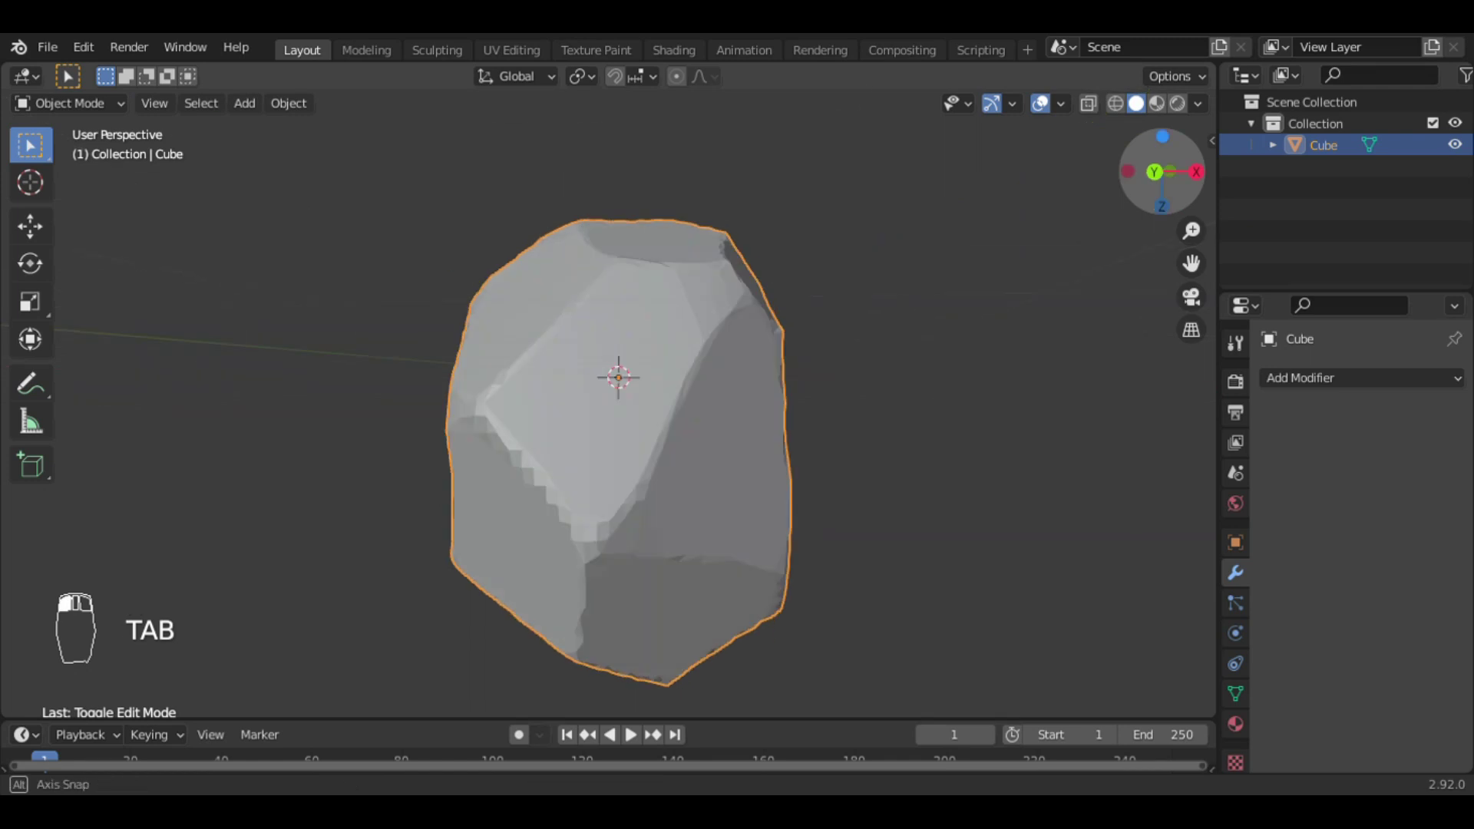
Shade the finished rock smooth
{"action": "left_click_drag", "start_coordinate": [1167, 174], "coordinate": [991, 138]}
{"action": "left_click_drag", "start_coordinate": [1193, 230], "coordinate": [1192, 285]}
{"action": "mouse_move", "coordinate": [1168, 176]}
{"action": "left_mouse_down"}
{"action": "mouse_move", "coordinate": [1176, 185]}
{"action": "mouse_move", "coordinate": [1162, 174]}
{"action": "left_mouse_up"}
{"action": "left_click", "coordinate": [972, 280]}
{"action": "left_click", "coordinate": [619, 388]}
{"action": "right_click", "coordinate": [620, 395]}
{"action": "left_click", "coordinate": [541, 379]}
{"action": "right_click", "coordinate": [631, 366]}
{"action": "left_click", "coordinate": [606, 389]}
Enable Auto Smooth at 30° in the rock's normals settings
{"action": "left_click", "coordinate": [1032, 417]}
{"action": "left_click", "coordinate": [1236, 693]}
{"action": "scroll", "coordinate": [1359, 549], "scroll_direction": "down", "scroll_amount": 3}
{"action": "left_click", "coordinate": [1263, 660]}
{"action": "left_click_drag", "start_coordinate": [1400, 650], "coordinate": [1425, 650]}
{"action": "left_click", "coordinate": [658, 434]}
{"action": "left_click_drag", "start_coordinate": [1161, 173], "coordinate": [1198, 230]}
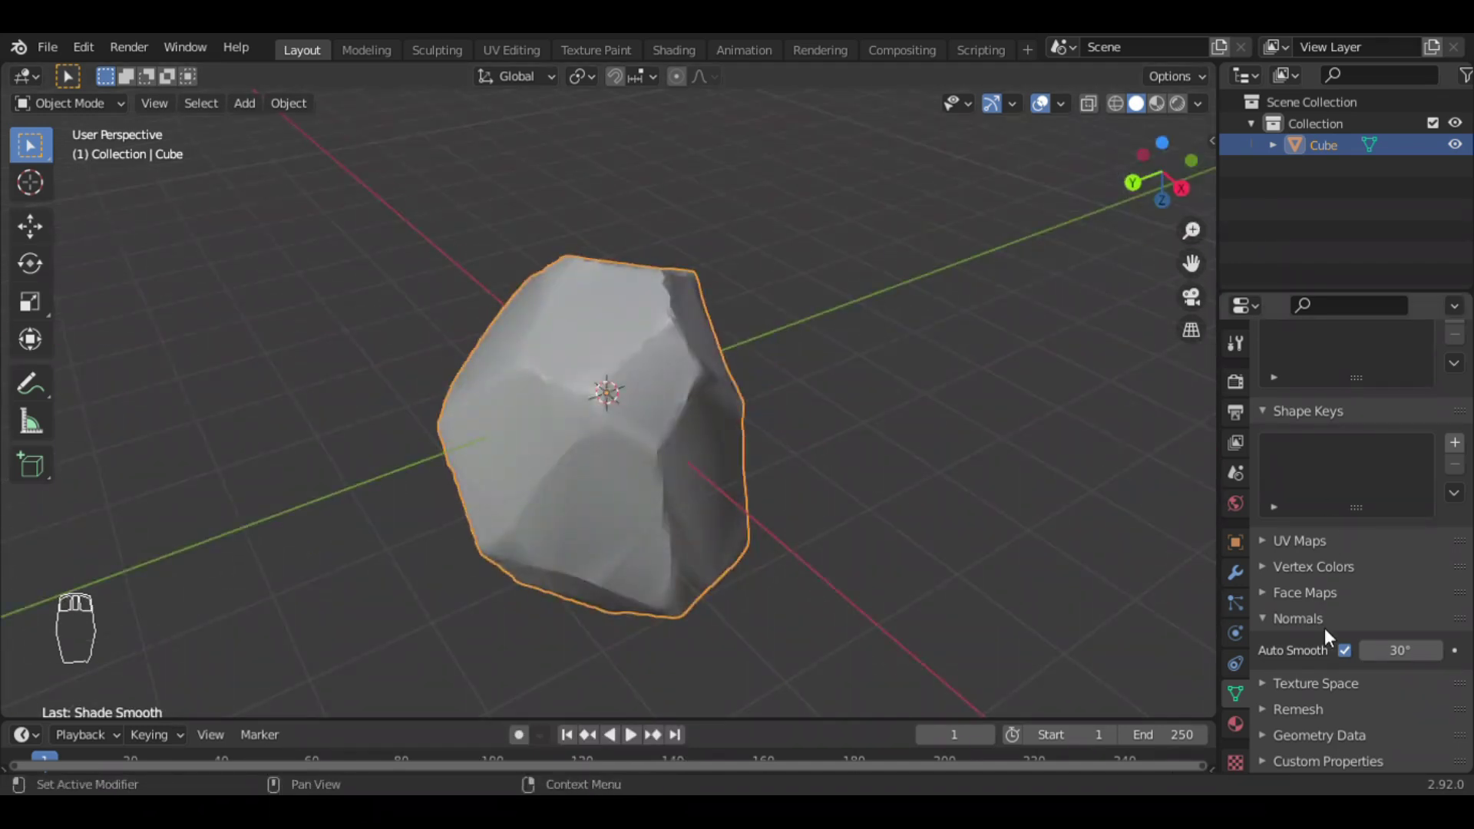
Toggle Auto Smooth off and on to compare the rock's shading
{"action": "left_click", "coordinate": [1344, 650]}
{"action": "left_click", "coordinate": [1344, 650]}
{"action": "left_click", "coordinate": [1345, 651]}
{"action": "left_click", "coordinate": [1344, 651]}
{"action": "scroll", "coordinate": [971, 370], "scroll_direction": "down", "scroll_amount": 3}
Add a plane as the ground beneath the rock and scale it up
{"action": "left_click", "coordinate": [970, 369]}
{"action": "key", "text": "shift+a"}
{"action": "left_click", "coordinate": [866, 358]}
{"action": "key", "text": "s"}
{"action": "left_click", "coordinate": [551, 400]}
Move the rock along Z relative to the ground plane
{"action": "left_click", "coordinate": [577, 396]}
{"action": "key", "text": "g"}
{"action": "right_click", "coordinate": [855, 500]}
{"action": "left_click_drag", "start_coordinate": [1162, 173], "coordinate": [1155, 240]}
{"action": "key", "text": "g"}
{"action": "key", "text": "z"}
Create a GameIsocam isometric camera for the scene
{"action": "key", "text": "n"}
{"action": "left_click", "coordinate": [1085, 184]}
Rotate and scale the rock to suit the camera frame
{"action": "left_click", "coordinate": [630, 345]}
{"action": "key", "text": "r"}
{"action": "left_click", "coordinate": [936, 629]}
{"action": "key", "text": "s"}
{"action": "left_click", "coordinate": [850, 567]}
Rotate the rock 180° in the front view
{"action": "left_click", "coordinate": [901, 186]}
{"action": "key", "text": "r"}
{"action": "key", "text": "1"}
{"action": "key", "text": "8"}
{"action": "key", "text": "0"}
{"action": "key", "text": "Return"}
Adjust the rock's height along Z and its tilt so that it sits on the ground plane
{"action": "key", "text": "g"}
{"action": "key", "text": "z"}
{"action": "left_click", "coordinate": [803, 270]}
{"action": "key", "text": "r"}
{"action": "left_click", "coordinate": [812, 332]}
{"action": "key", "text": "g"}
{"action": "key", "text": "z"}
{"action": "left_click", "coordinate": [815, 342]}
{"action": "key", "text": "r"}
{"action": "left_click", "coordinate": [820, 313]}
Return to the camera view and free-rotate the rock to present a better side
{"action": "left_click", "coordinate": [956, 297]}
{"action": "right_click", "coordinate": [615, 337]}
{"action": "left_click", "coordinate": [605, 358]}
{"action": "key", "text": "r"}
{"action": "key", "text": "r"}
{"action": "left_click", "coordinate": [886, 366]}
Duplicate the rock, place the copy beside the original and rotate it
{"action": "key", "text": "shift+d"}
{"action": "left_click", "coordinate": [827, 397]}
{"action": "key", "text": "r"}
{"action": "left_click", "coordinate": [899, 371]}
Tilt the copied rock in the front view and adjust its height along Z
{"action": "key", "text": "KP_1"}
{"action": "key", "text": "r"}
{"action": "left_click", "coordinate": [899, 306]}
{"action": "key", "text": "g"}
{"action": "key", "text": "z"}
{"action": "left_click", "coordinate": [901, 346]}
{"action": "key", "text": "r"}
{"action": "left_click", "coordinate": [893, 339]}
Rotate and scale the copied rock in the camera view, and correct its tilt from the front
{"action": "key", "text": "KP_0"}
{"action": "key", "text": "r"}
{"action": "key", "text": "s"}
{"action": "left_click", "coordinate": [952, 444]}
{"action": "key", "text": "KP_1"}
{"action": "key", "text": "r"}
{"action": "left_click", "coordinate": [960, 453]}
Duplicate the rock again in the camera view, move the new copy along Y and rotate it
{"action": "key", "text": "KP_0"}
{"action": "key", "text": "shift+d"}
{"action": "left_click", "coordinate": [965, 456]}
{"action": "key", "text": "g"}
{"action": "key", "text": "y"}
{"action": "left_click", "coordinate": [865, 493]}
{"action": "key", "text": "r"}
{"action": "left_click", "coordinate": [875, 550]}
Scale the newest rock copy overall and along the Y axis
{"action": "key", "text": "s"}
{"action": "left_click", "coordinate": [848, 529]}
{"action": "key", "text": "s"}
{"action": "key", "text": "y"}
Move the newest rock copy along Z and X to fit it into the cluster
{"action": "key", "text": "g"}
{"action": "key", "text": "z"}
{"action": "left_click", "coordinate": [702, 487]}
{"action": "key", "text": "g"}
{"action": "key", "text": "x"}
{"action": "left_click", "coordinate": [719, 497]}
Duplicate one of the rocks along X and shift this copy along Y within the cluster
{"action": "left_click", "coordinate": [644, 376]}
{"action": "key", "text": "shift+d"}
{"action": "key", "text": "x"}
{"action": "left_click", "coordinate": [738, 474]}
{"action": "key", "text": "g"}
{"action": "key", "text": "y"}
{"action": "left_click", "coordinate": [657, 460]}
Scale the last rock copy along Y and rotate it
{"action": "key", "text": "s"}
{"action": "key", "text": "y"}
{"action": "left_click", "coordinate": [576, 434]}
{"action": "key", "text": "r"}
{"action": "left_click", "coordinate": [614, 461]}
Scale the ground plane by a factor of 2.5
{"action": "left_click", "coordinate": [1084, 558]}
{"action": "left_click", "coordinate": [791, 401]}
{"action": "key", "text": "s"}
{"action": "key", "text": "1"}
{"action": "key", "text": "2"}
{"action": "key", "text": "BackSpace"}
{"action": "type", "text": "2.5"}
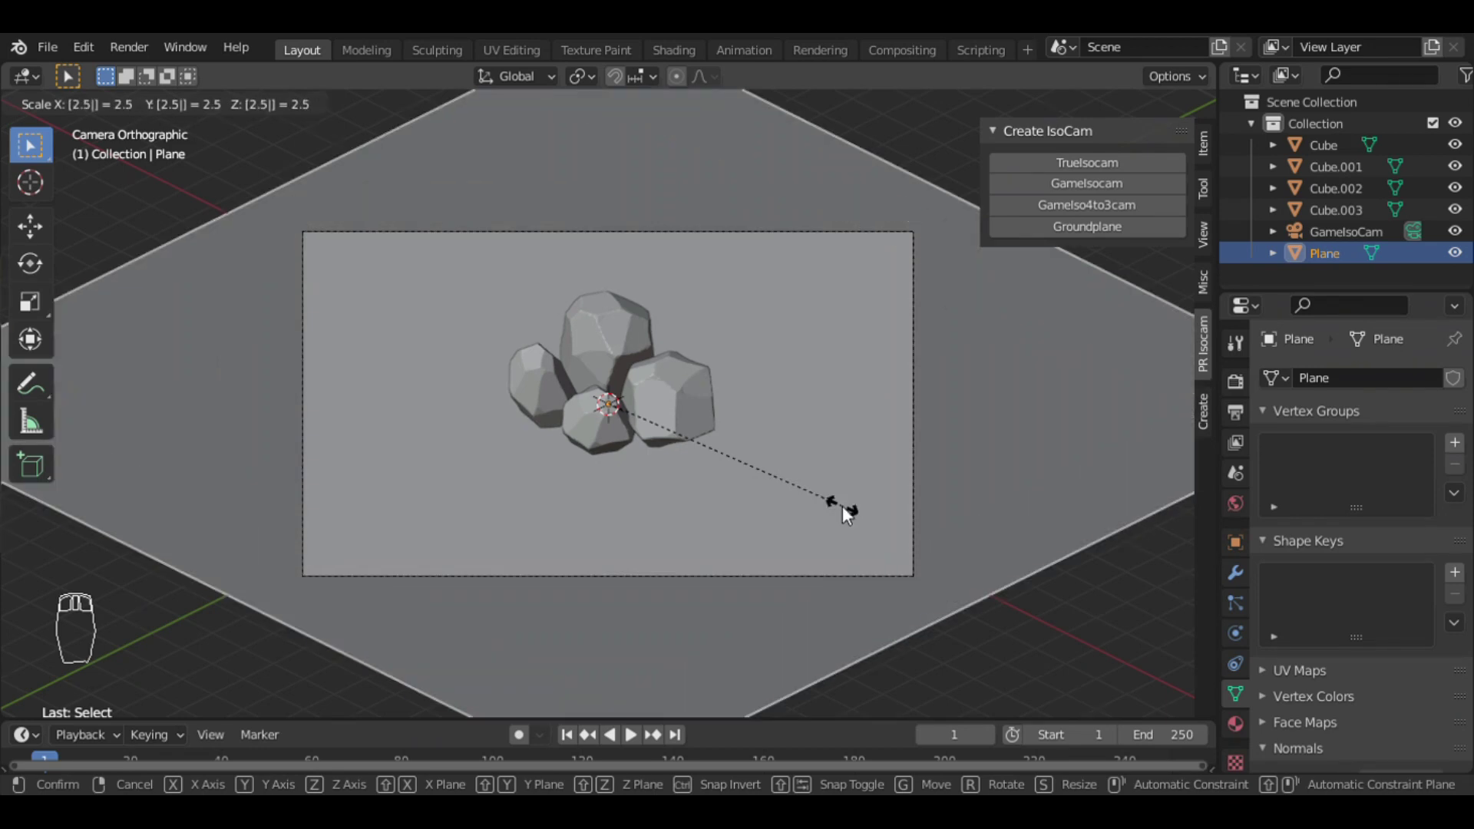
{"action": "key", "text": "Return"}
Subdivide the ground plane in Edit Mode and raise the number of cuts for a dense grid
{"action": "key", "text": "Tab"}
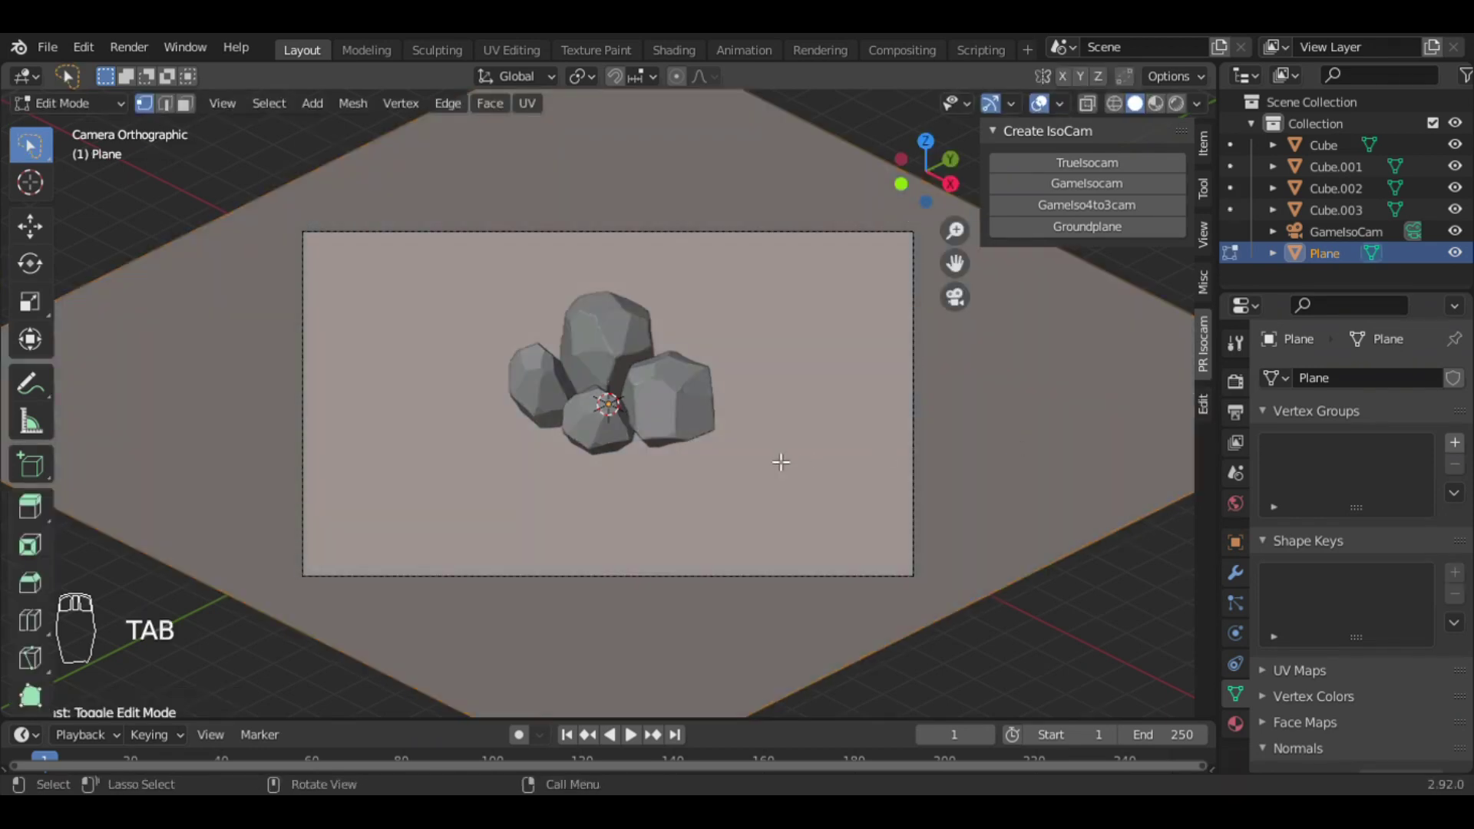
{"action": "right_click", "coordinate": [599, 305]}
{"action": "left_click", "coordinate": [599, 306]}
{"action": "left_click", "coordinate": [86, 711]}
{"action": "left_click", "coordinate": [354, 551]}
{"action": "left_click", "coordinate": [354, 551]}
{"action": "left_click", "coordinate": [354, 552]}
{"action": "left_click", "coordinate": [354, 551]}
{"action": "left_click", "coordinate": [354, 552]}
{"action": "left_click", "coordinate": [354, 552]}
{"action": "left_click", "coordinate": [354, 552]}
{"action": "left_click", "coordinate": [337, 554]}
Select the plane's geometry beneath the rocks from the top view, using X-ray to see through them
{"action": "left_click", "coordinate": [926, 141]}
{"action": "left_click", "coordinate": [1088, 104]}
{"action": "left_click", "coordinate": [626, 399]}
{"action": "left_click", "coordinate": [1089, 103]}
Grow the plane's selection outward around the rocks with repeated Select More in the camera view
{"action": "left_click", "coordinate": [269, 103]}
{"action": "mouse_move", "coordinate": [346, 405]}
{"action": "left_click", "coordinate": [506, 404]}
{"action": "left_click", "coordinate": [955, 297]}
{"action": "key", "text": "shift+r"}
{"action": "key", "text": "shift+r"}
{"action": "key", "text": "shift+r"}
{"action": "key", "text": "shift+r"}
{"action": "key", "text": "shift+r"}
{"action": "key", "text": "shift+r"}
{"action": "key", "text": "shift+r"}
{"action": "key", "text": "shift+r"}
{"action": "key", "text": "shift+r"}
Assign the selected geometry to a new vertex group named grass and return to Object Mode
{"action": "left_click", "coordinate": [1455, 443]}
{"action": "left_click", "coordinate": [1281, 577]}
{"action": "key", "text": "Tab"}
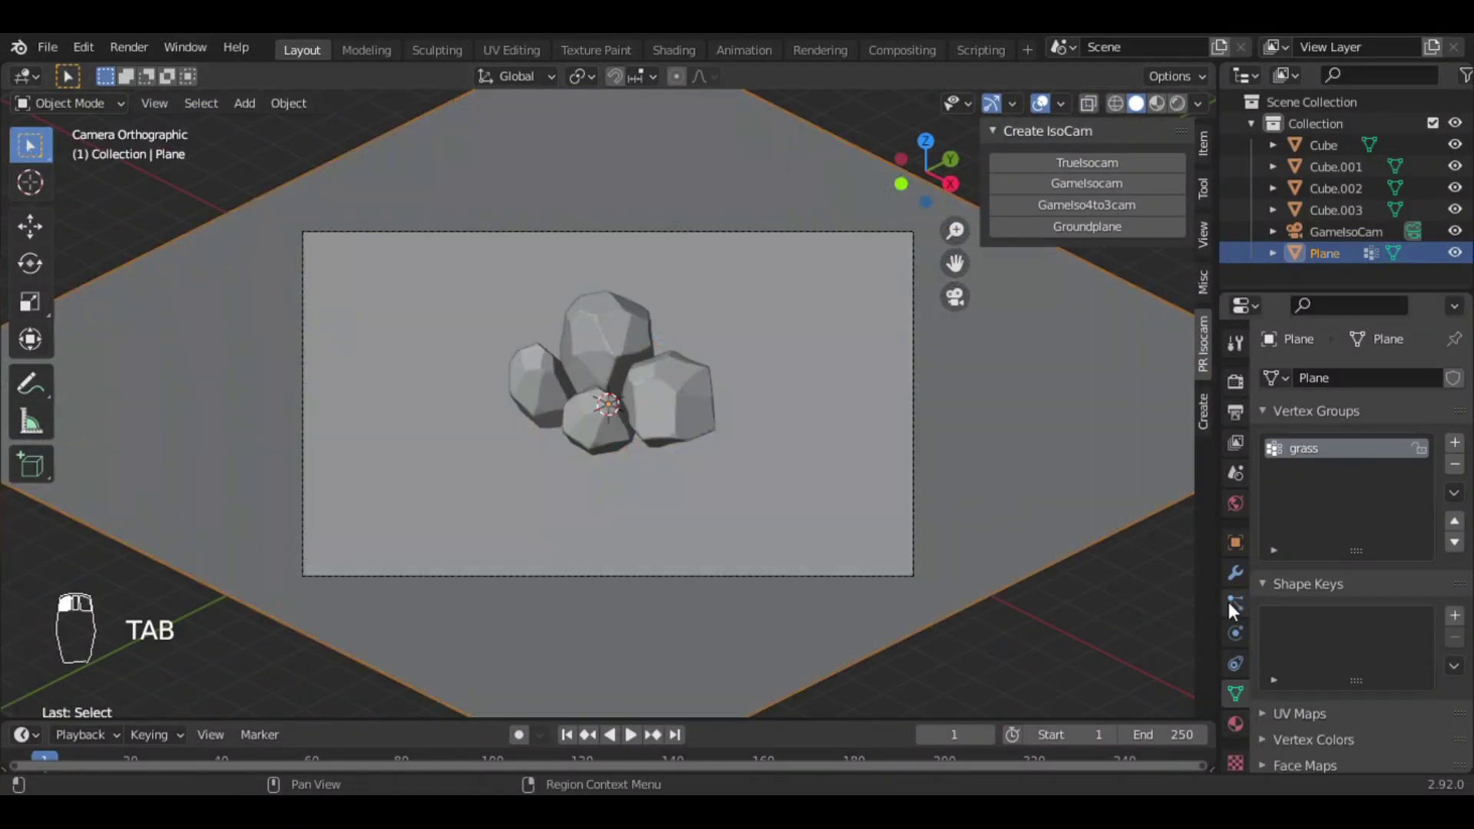
Open the plane's particle settings, switch to Quixel Bridge and export the Ribbon Grass asset to Blender
{"action": "left_click", "coordinate": [1229, 602]}
{"action": "left_click", "coordinate": [1146, 577]}
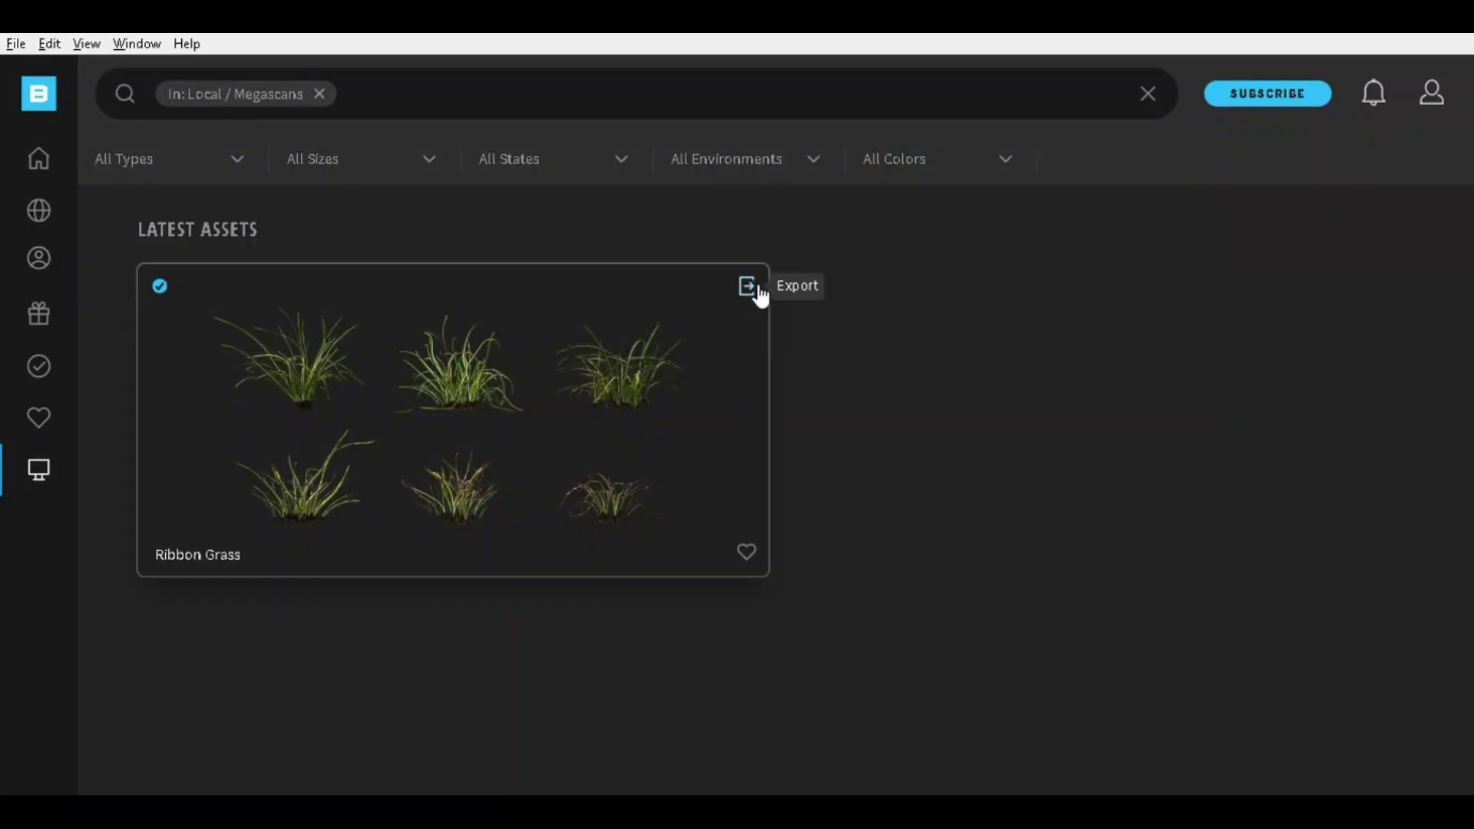
{"action": "left_click", "coordinate": [747, 287]}
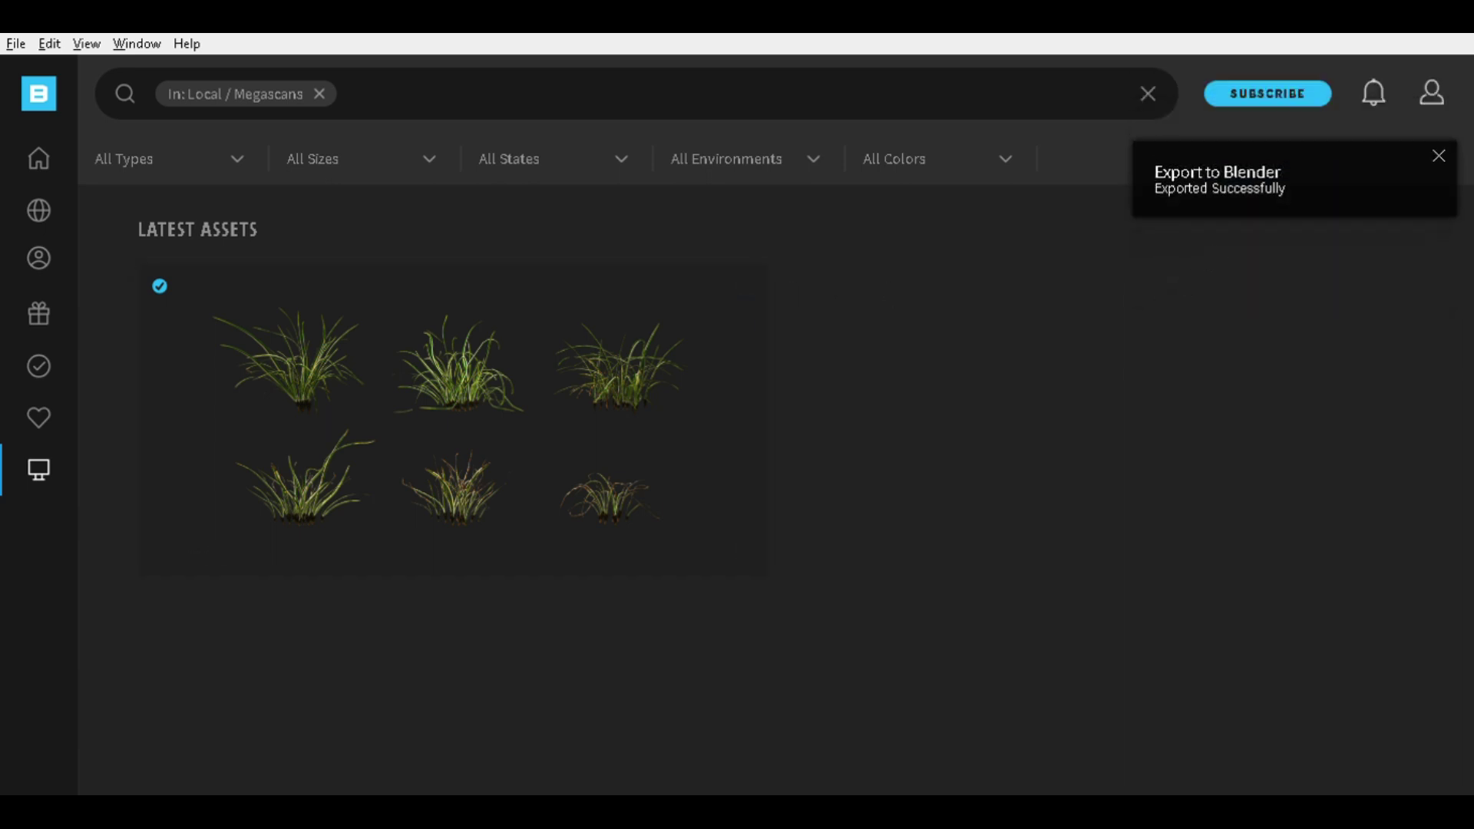
Switch to Blender and move the imported Ribbon Grass meshes away from the rocks
{"action": "key", "text": "alt+Tab"}
{"action": "key", "text": "g"}
{"action": "left_click", "coordinate": [933, 407]}
{"action": "left_click_drag", "start_coordinate": [933, 202], "coordinate": [894, 187]}
{"action": "left_click_drag", "start_coordinate": [955, 231], "coordinate": [955, 174]}
{"action": "left_click_drag", "start_coordinate": [970, 261], "coordinate": [803, 108]}
{"action": "key", "text": "x"}
{"action": "left_click", "coordinate": [745, 388]}
Select all the imported Ribbon Grass variants together
{"action": "left_click", "coordinate": [1327, 167]}
{"action": "key", "text": "shift+Down"}
{"action": "key", "text": "shift+Down"}
{"action": "key", "text": "shift+Down"}
{"action": "key", "text": "shift+Down"}
{"action": "key", "text": "shift+Down"}
{"action": "key", "text": "shift+Down"}
{"action": "key", "text": "g"}
{"action": "key", "text": "x"}
{"action": "left_click", "coordinate": [1153, 511]}
{"action": "left_click_drag", "start_coordinate": [1227, 232], "coordinate": [1073, 231]}
{"action": "key", "text": "ctrl+z"}
{"action": "key", "text": "ctrl+z"}
{"action": "key", "text": "ctrl+z"}
Move the grass meshes along the X axis, clear of the rocks
{"action": "key", "text": "g"}
{"action": "key", "text": "x"}
{"action": "left_click", "coordinate": [787, 667]}
Spread the six grass variants apart along the Y axis so they stand in a row
{"action": "left_click", "coordinate": [1203, 211]}
{"action": "key", "text": "g"}
{"action": "key", "text": "y"}
{"action": "left_click", "coordinate": [668, 514]}
{"action": "left_click", "coordinate": [598, 473]}
{"action": "key", "text": "g"}
{"action": "key", "text": "y"}
{"action": "left_click", "coordinate": [576, 543]}
{"action": "left_click", "coordinate": [597, 472]}
{"action": "key", "text": "g"}
{"action": "key", "text": "y"}
{"action": "left_click", "coordinate": [506, 538]}
{"action": "left_click", "coordinate": [596, 472]}
{"action": "key", "text": "g"}
{"action": "key", "text": "y"}
{"action": "left_click", "coordinate": [777, 530]}
{"action": "left_click", "coordinate": [594, 476]}
{"action": "key", "text": "g"}
{"action": "key", "text": "y"}
{"action": "left_click", "coordinate": [838, 463]}
{"action": "left_click", "coordinate": [595, 478]}
Select all six grass variants and move them to a new collection named Grass
{"action": "left_click", "coordinate": [510, 484]}
{"action": "left_click", "coordinate": [358, 510]}
{"action": "left_click", "coordinate": [698, 458], "text": "shift"}
{"action": "left_click", "coordinate": [634, 468], "text": "shift"}
{"action": "left_click", "coordinate": [592, 478], "text": "shift"}
{"action": "left_click", "coordinate": [510, 484], "text": "shift"}
{"action": "left_click", "coordinate": [438, 499], "text": "shift"}
{"action": "key", "text": "m"}
{"action": "left_click", "coordinate": [599, 442]}
{"action": "left_click", "coordinate": [623, 508]}
Move the row of grass variants along the X axis to outside the camera frame, checking from the camera view
{"action": "left_click", "coordinate": [809, 298]}
{"action": "key", "text": "g"}
{"action": "key", "text": "x"}
{"action": "left_click", "coordinate": [928, 585]}
Give the ground plane a new material with a darker base color, using Material Preview shading
{"action": "left_click", "coordinate": [667, 453]}
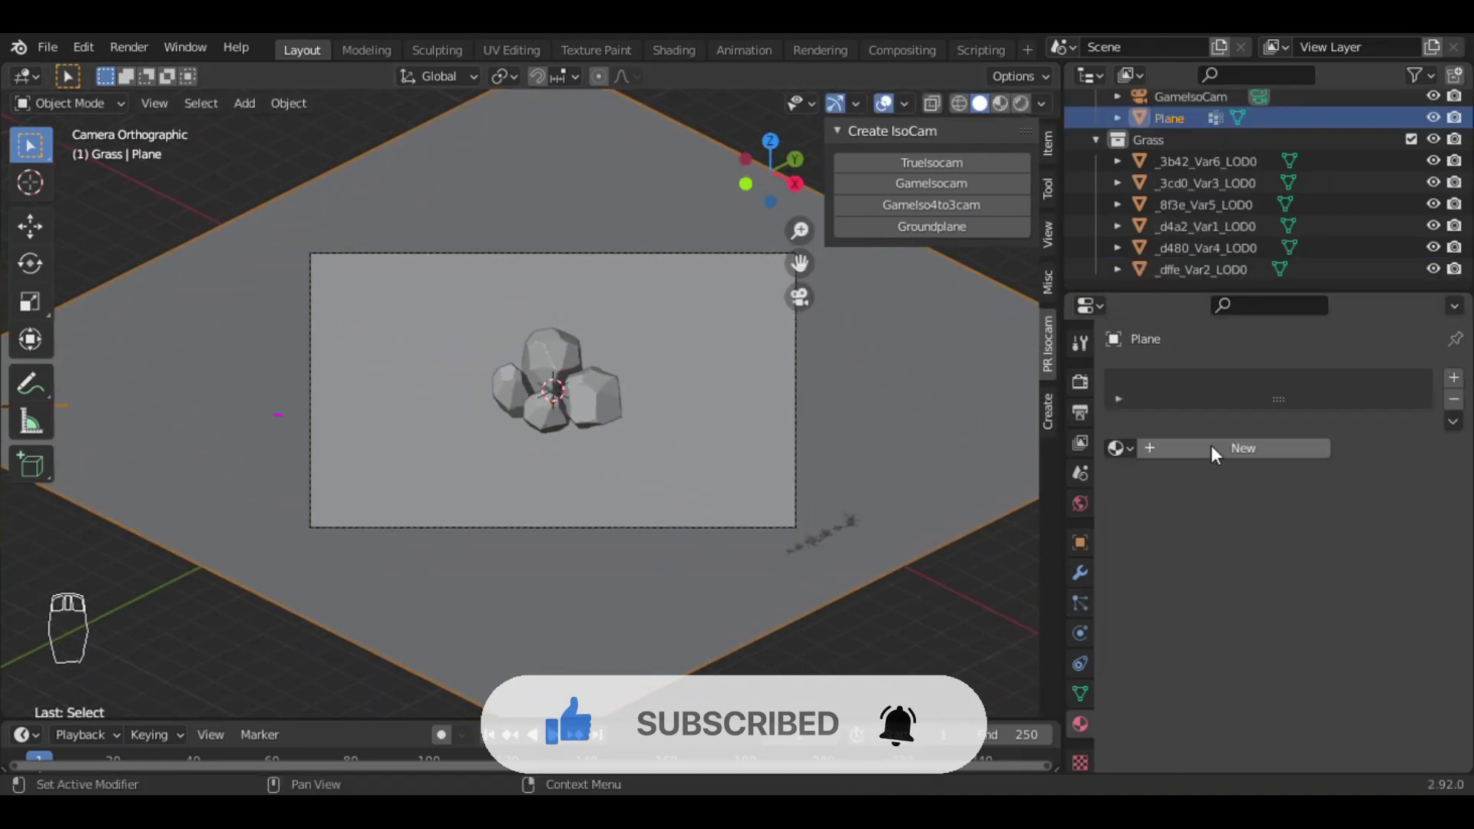
{"action": "left_click", "coordinate": [1212, 448]}
{"action": "left_click", "coordinate": [1000, 102]}
{"action": "left_click", "coordinate": [1353, 632]}
{"action": "left_click_drag", "start_coordinate": [1425, 338], "coordinate": [1422, 481]}
Give one of the rocks a new material with a darker base color
{"action": "left_click", "coordinate": [603, 399]}
{"action": "left_click", "coordinate": [1187, 444]}
{"action": "left_click", "coordinate": [1359, 632]}
{"action": "left_click_drag", "start_coordinate": [1424, 335], "coordinate": [1424, 421]}
Add the other rocks to the selection and link the first rock's material to them
{"action": "left_click", "coordinate": [569, 358], "text": "shift"}
{"action": "left_click", "coordinate": [542, 404], "text": "shift"}
{"action": "left_click", "coordinate": [583, 385], "text": "shift"}
{"action": "key", "text": "ctrl+l"}
{"action": "left_click", "coordinate": [533, 442]}
{"action": "left_click", "coordinate": [919, 462]}
{"action": "left_click", "coordinate": [988, 596]}
Add a spot light in Rendered shading and raise it along Z above the rocks
{"action": "left_click", "coordinate": [1021, 102]}
{"action": "key", "text": "shift+a"}
{"action": "mouse_move", "coordinate": [596, 621]}
{"action": "left_click", "coordinate": [766, 665]}
{"action": "key", "text": "g"}
{"action": "key", "text": "z"}
{"action": "key", "text": "1"}
{"action": "left_click", "coordinate": [785, 507]}
Set the spot light's power to 5000 W and widen its cone size
{"action": "type", "text": "000"}
{"action": "key", "text": "Return"}
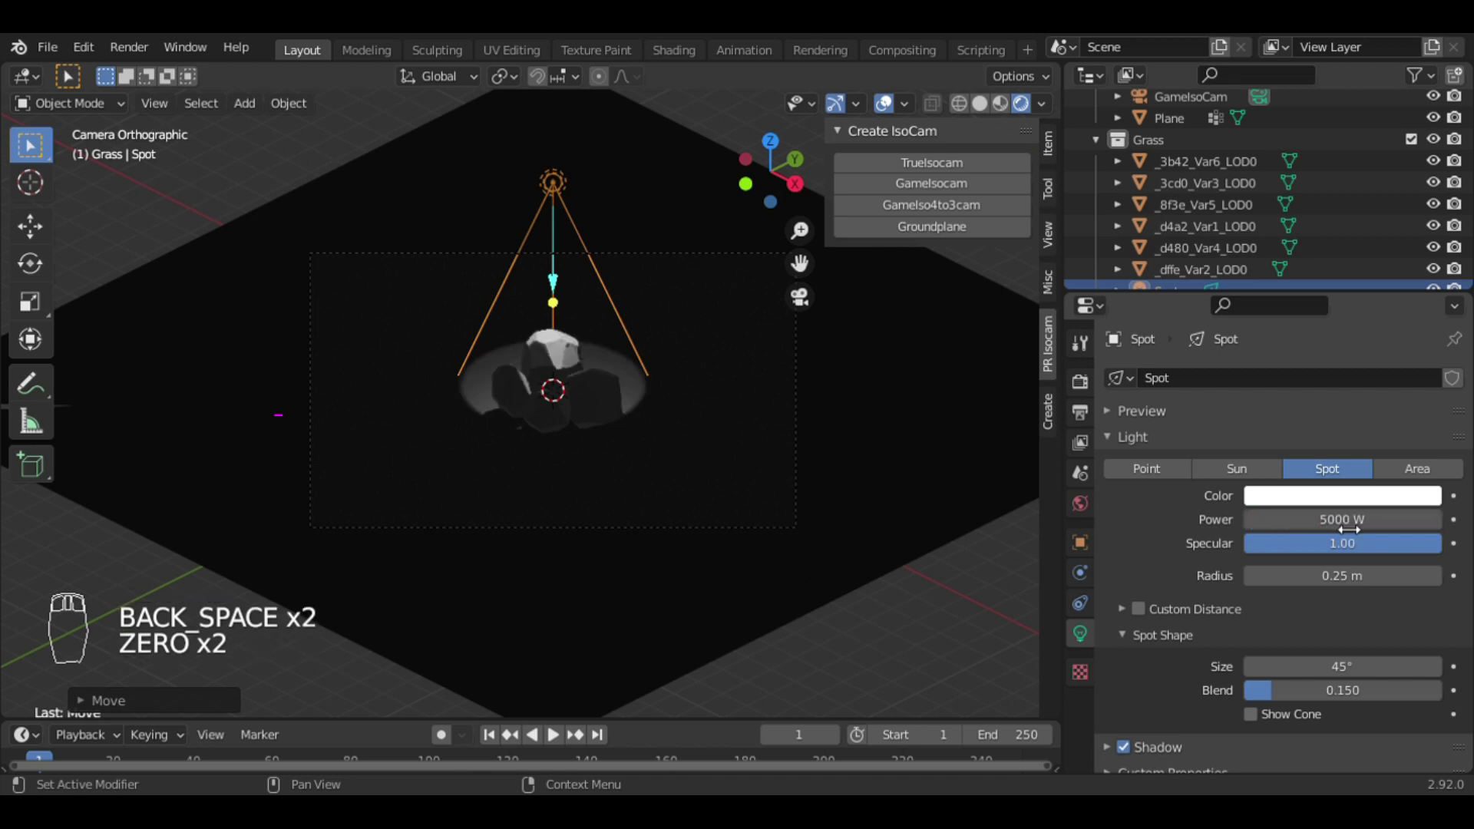
{"action": "left_click_drag", "start_coordinate": [1360, 673], "coordinate": [1403, 673]}
Select the ground plane and set the surface slider in its material to 0.8
{"action": "left_click", "coordinate": [885, 503]}
{"action": "left_click", "coordinate": [1080, 724]}
{"action": "scroll", "coordinate": [1343, 583], "scroll_direction": "down", "scroll_amount": 7}
{"action": "mouse_move", "coordinate": [1353, 611]}
{"action": "left_mouse_down"}
{"action": "mouse_move", "coordinate": [1417, 611]}
{"action": "mouse_move", "coordinate": [1265, 611]}
{"action": "left_mouse_up"}
{"action": "left_click", "coordinate": [1333, 612]}
{"action": "type", "text": "0.8"}
{"action": "key", "text": "Return"}
Return to Solid shading and hide the spot light above the rocks
{"action": "left_click", "coordinate": [992, 264]}
{"action": "left_click", "coordinate": [979, 103]}
{"action": "left_click", "coordinate": [551, 184]}
{"action": "key", "text": "h"}
Add a new Hair particle system to the ground plane
{"action": "left_click", "coordinate": [758, 406]}
{"action": "left_click", "coordinate": [1077, 605]}
{"action": "left_click", "coordinate": [1454, 378]}
{"action": "left_click", "coordinate": [1356, 498]}
Render the hair particles as a collection, using Grass as the instance collection
{"action": "scroll", "coordinate": [1319, 548], "scroll_direction": "down", "scroll_amount": 6}
{"action": "scroll", "coordinate": [1301, 514], "scroll_direction": "down", "scroll_amount": 4}
{"action": "left_click", "coordinate": [1313, 622]}
{"action": "left_click", "coordinate": [1288, 715]}
{"action": "scroll", "coordinate": [1374, 668], "scroll_direction": "down", "scroll_amount": 4}
{"action": "left_click", "coordinate": [1365, 618]}
{"action": "key", "text": "Down"}
{"action": "key", "text": "Down"}
{"action": "key", "text": "Return"}
Limit the particle density to the grass vertex group
{"action": "scroll", "coordinate": [1282, 538], "scroll_direction": "down", "scroll_amount": 7}
{"action": "scroll", "coordinate": [1362, 599], "scroll_direction": "down", "scroll_amount": 4}
{"action": "left_click", "coordinate": [1362, 603]}
{"action": "left_click", "coordinate": [1293, 384]}
Set the particles' render scale to 0.540
{"action": "scroll", "coordinate": [1366, 566], "scroll_direction": "up", "scroll_amount": 11}
{"action": "scroll", "coordinate": [1284, 702], "scroll_direction": "down", "scroll_amount": 1}
{"action": "scroll", "coordinate": [1286, 645], "scroll_direction": "up", "scroll_amount": 10}
{"action": "scroll", "coordinate": [1284, 583], "scroll_direction": "down", "scroll_amount": 3}
{"action": "left_click_drag", "start_coordinate": [1341, 725], "coordinate": [1455, 724]}
Enable particle rotation, change its orientation axis and set Randomize Phase to 1
{"action": "left_click_drag", "start_coordinate": [771, 171], "coordinate": [805, 167]}
{"action": "left_click_drag", "start_coordinate": [800, 230], "coordinate": [729, 147]}
{"action": "scroll", "coordinate": [1331, 445], "scroll_direction": "up", "scroll_amount": 5}
{"action": "scroll", "coordinate": [1417, 483], "scroll_direction": "down", "scroll_amount": 10}
{"action": "left_click", "coordinate": [1123, 480]}
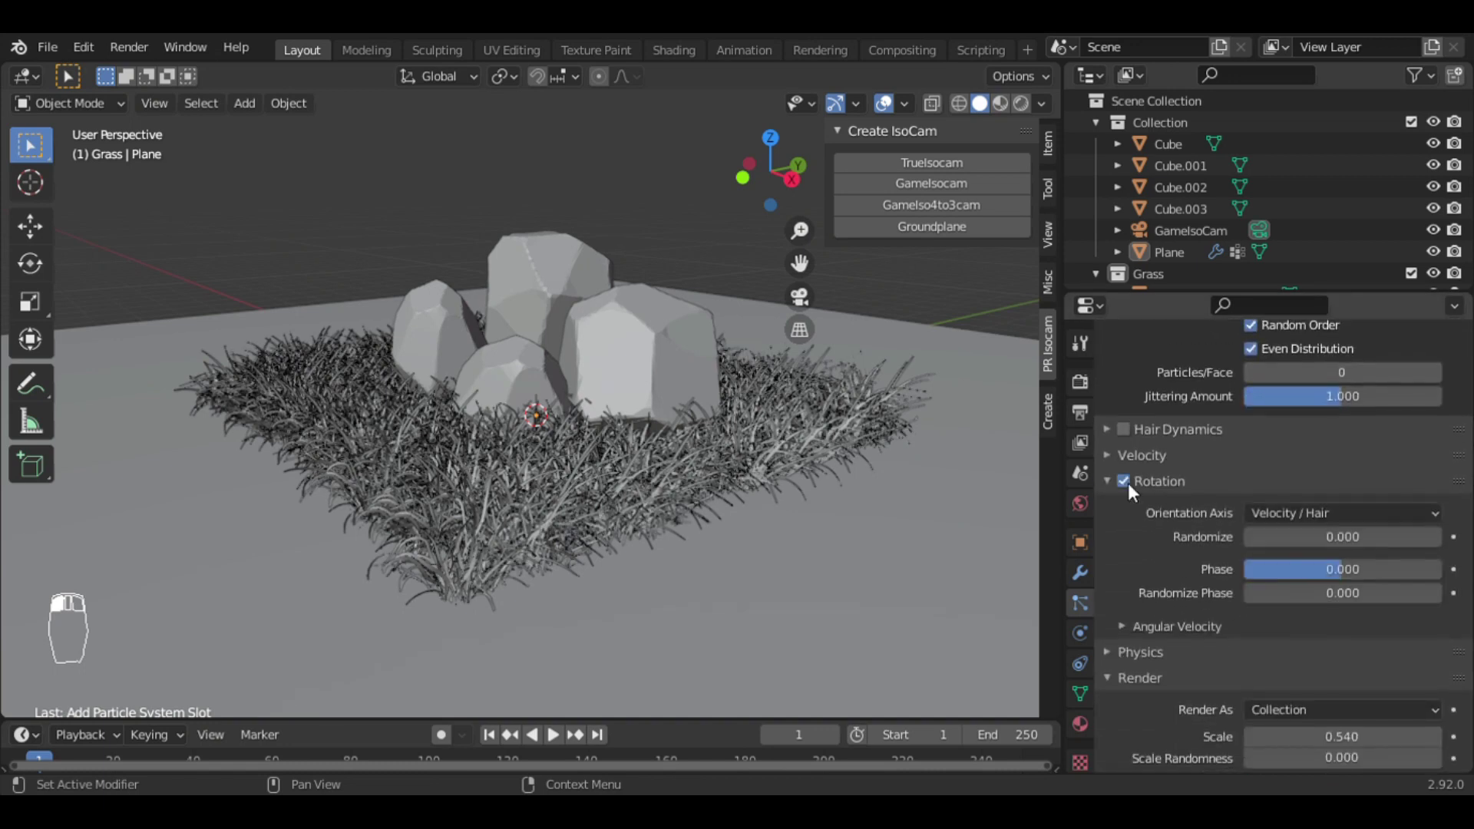
{"action": "left_click", "coordinate": [1297, 513]}
{"action": "left_click", "coordinate": [1279, 347]}
{"action": "left_click_drag", "start_coordinate": [1336, 592], "coordinate": [1428, 593]}
{"action": "type", "text": "1"}
{"action": "key", "text": "Return"}
Return to the camera view, select the plane and fine-tune its grass particle settings
{"action": "left_click", "coordinate": [822, 275]}
{"action": "left_click", "coordinate": [800, 297]}
{"action": "left_click", "coordinate": [949, 586]}
{"action": "scroll", "coordinate": [1267, 200], "scroll_direction": "down", "scroll_amount": 5}
{"action": "scroll", "coordinate": [1275, 537], "scroll_direction": "down", "scroll_amount": 5}
{"action": "left_click_drag", "start_coordinate": [1469, 602], "coordinate": [1469, 609]}
{"action": "left_click_drag", "start_coordinate": [1351, 415], "coordinate": [1313, 415]}
{"action": "scroll", "coordinate": [1275, 538], "scroll_direction": "down", "scroll_amount": 2}
{"action": "scroll", "coordinate": [1396, 582], "scroll_direction": "down", "scroll_amount": 5}
{"action": "left_click", "coordinate": [1405, 576]}
{"action": "left_click", "coordinate": [1198, 575]}
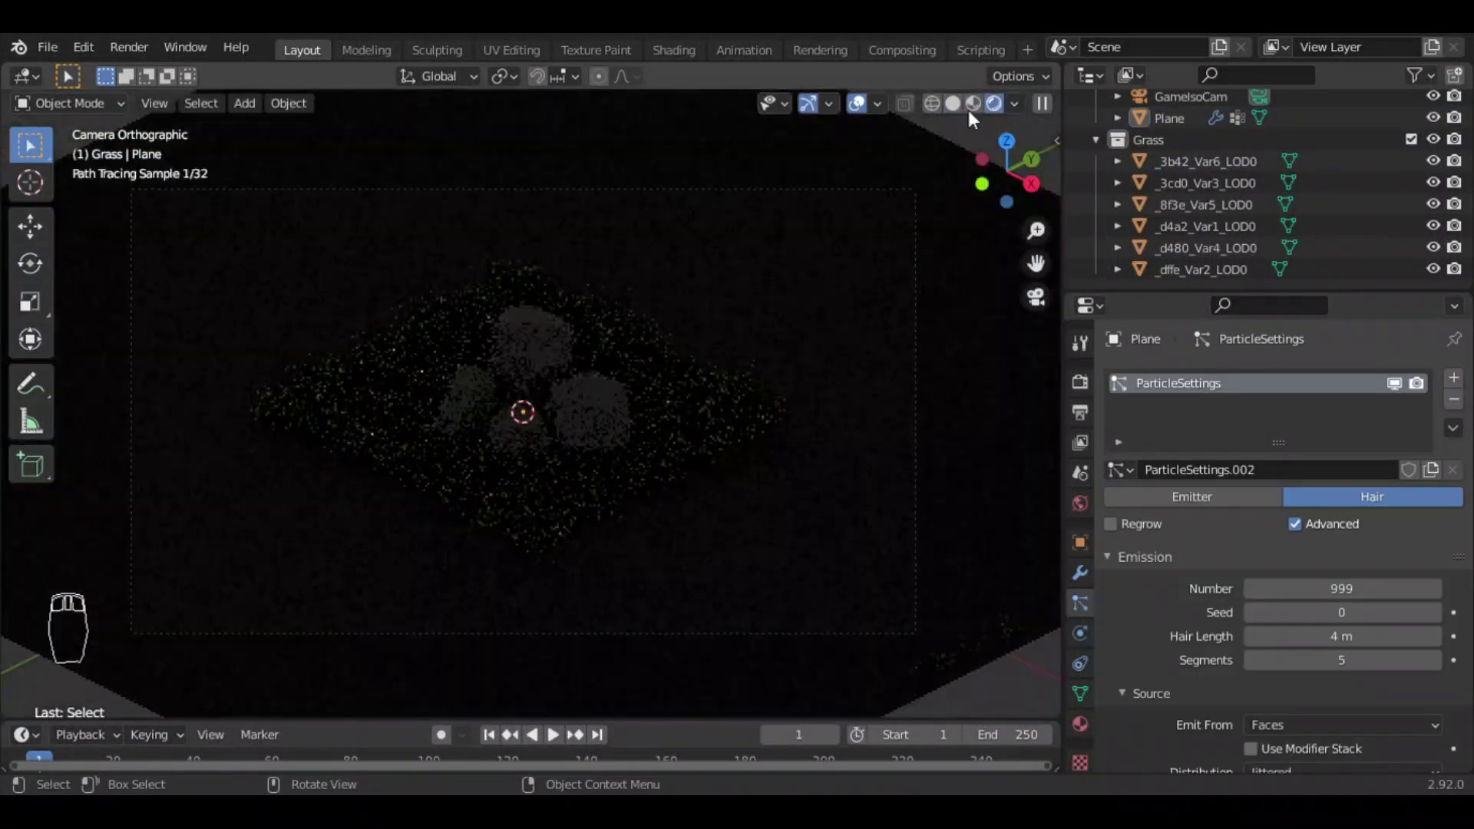
Add a spot light in Solid shading and move it into the main Collection
{"action": "left_click", "coordinate": [979, 103]}
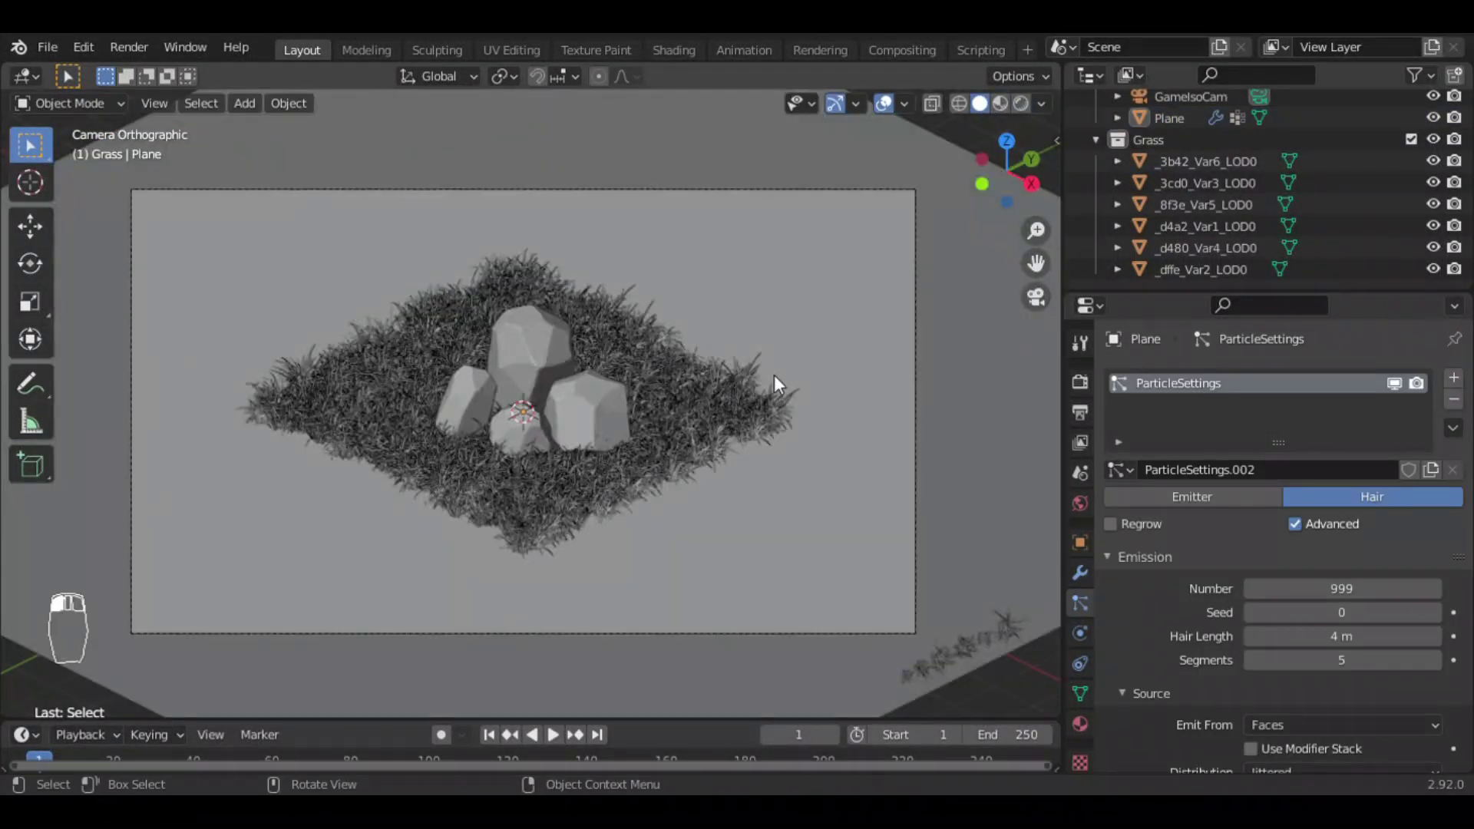
{"action": "key", "text": "shift+a"}
{"action": "mouse_move", "coordinate": [652, 385]}
{"action": "left_click", "coordinate": [768, 428]}
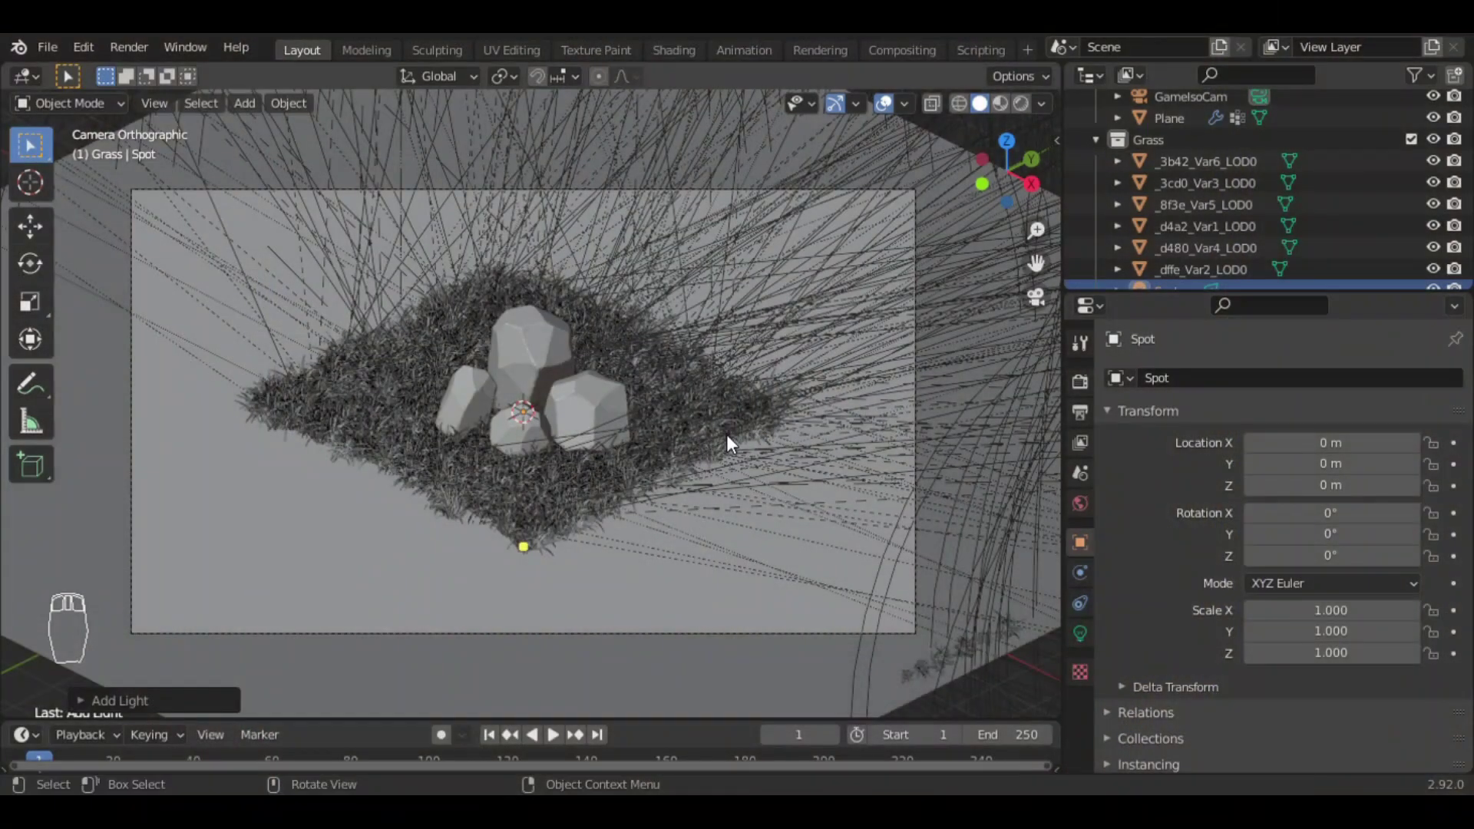
{"action": "key", "text": "m"}
{"action": "key", "text": "m"}
{"action": "left_click", "coordinate": [422, 467]}
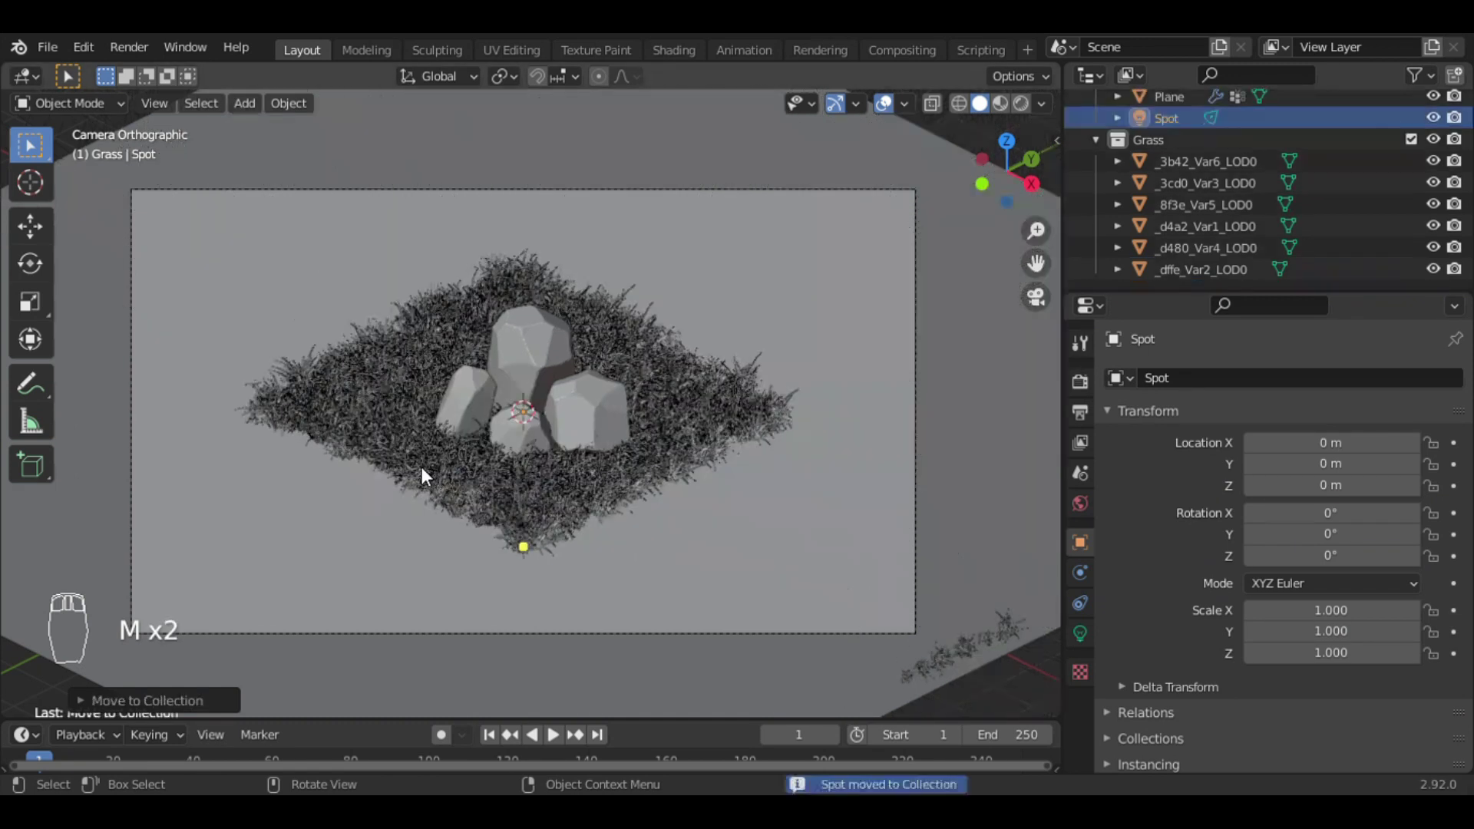
Raise the spot light along Z to a height of 7 m above the rocks
{"action": "key", "text": "g"}
{"action": "key", "text": "z"}
{"action": "left_click", "coordinate": [687, 524]}
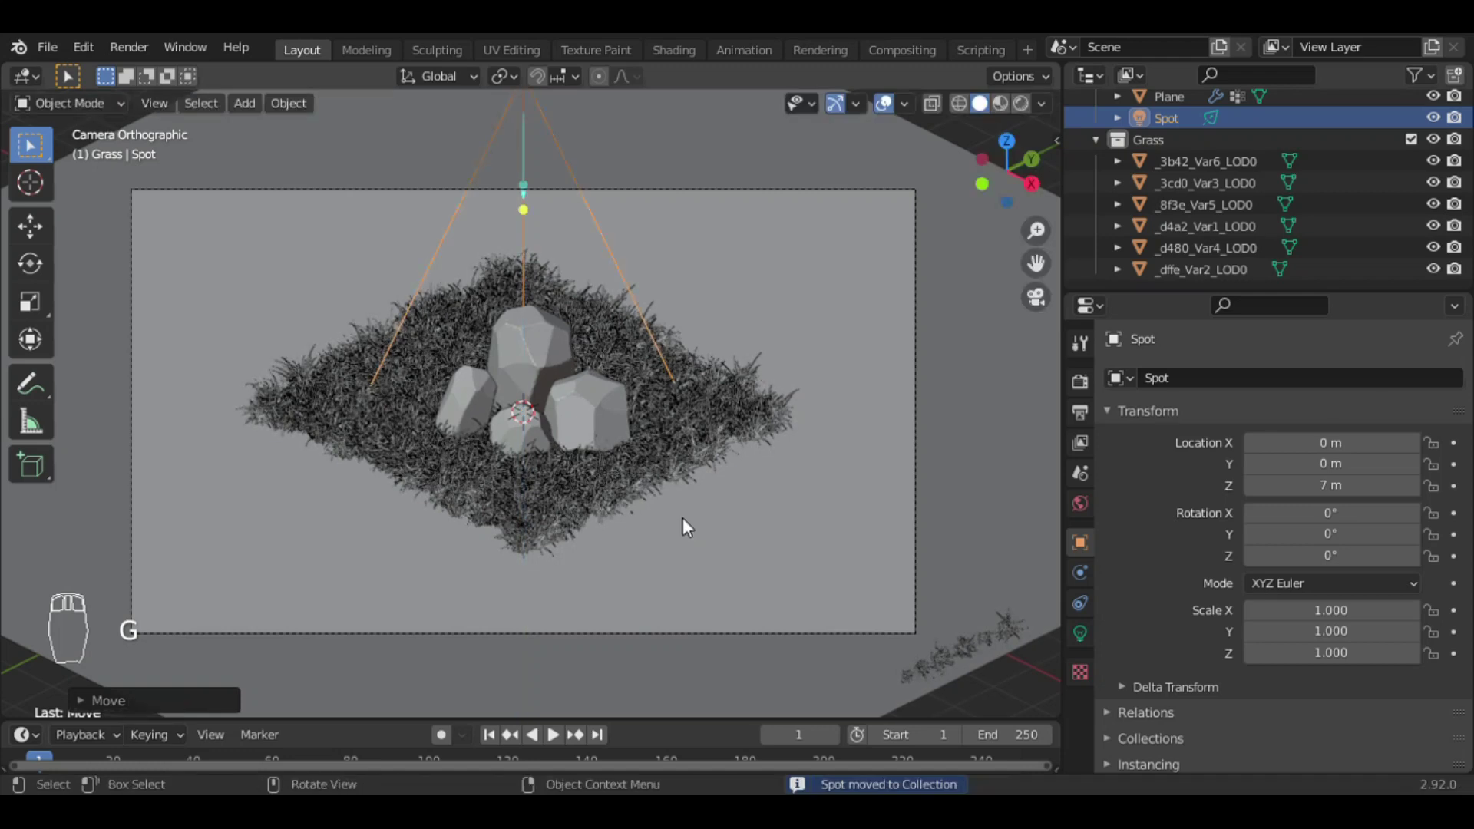
Set the spot light's beam size to 118° and preview the scene in Rendered shading
{"action": "left_click", "coordinate": [1080, 634]}
{"action": "left_click", "coordinate": [1368, 698]}
{"action": "type", "text": "118"}
{"action": "key", "text": "Return"}
{"action": "left_click", "coordinate": [1014, 106]}
Apply Shade Smooth to each of the four rocks
{"action": "left_click", "coordinate": [558, 336]}
{"action": "right_click", "coordinate": [441, 299]}
{"action": "left_click", "coordinate": [444, 284]}
{"action": "left_click", "coordinate": [602, 395]}
{"action": "right_click", "coordinate": [602, 395]}
{"action": "left_click", "coordinate": [601, 395]}
{"action": "left_click", "coordinate": [519, 432]}
{"action": "right_click", "coordinate": [519, 431]}
{"action": "left_click", "coordinate": [519, 432]}
{"action": "left_click", "coordinate": [453, 392]}
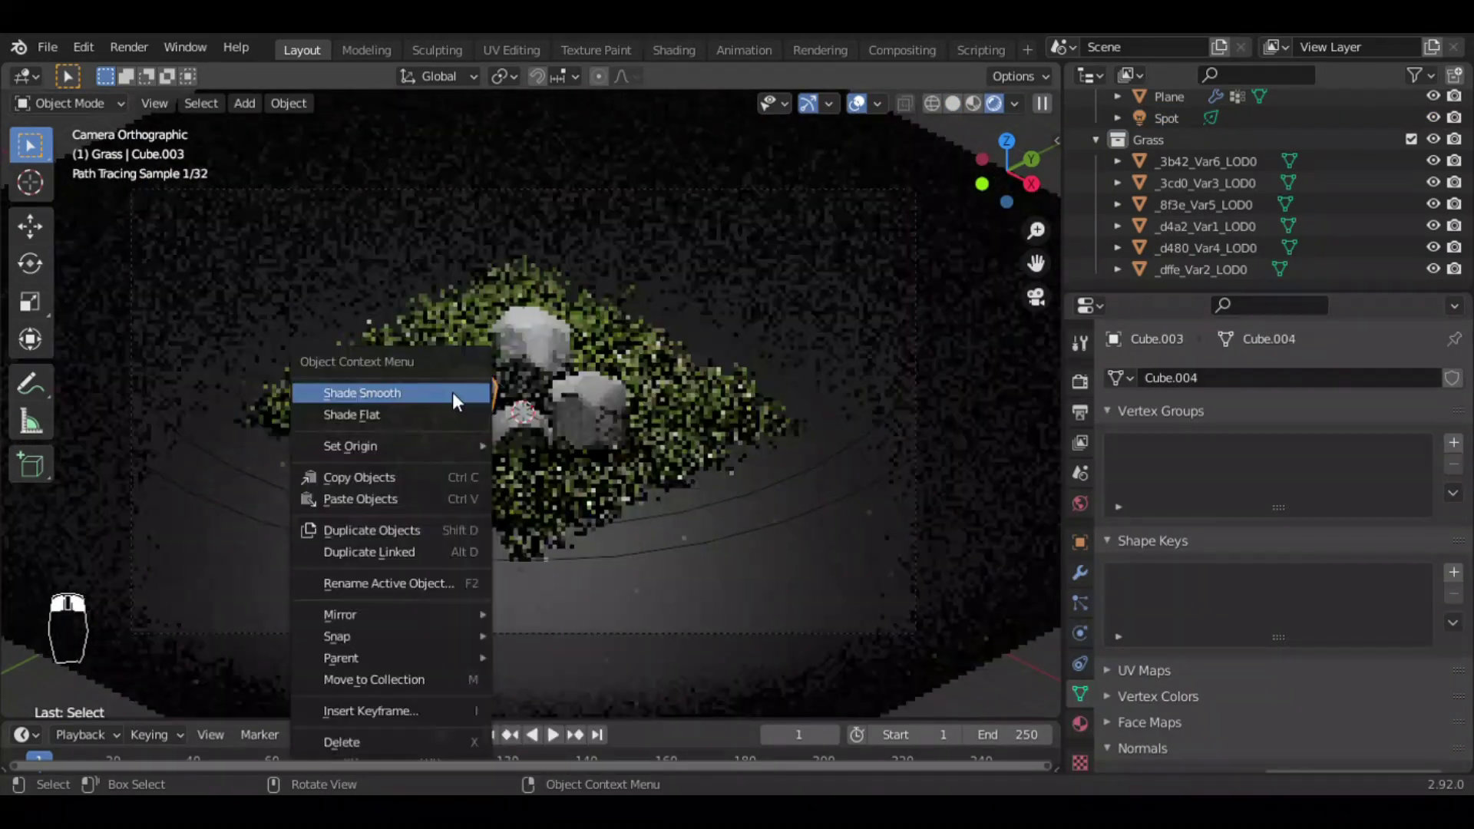
{"action": "left_click", "coordinate": [893, 603]}
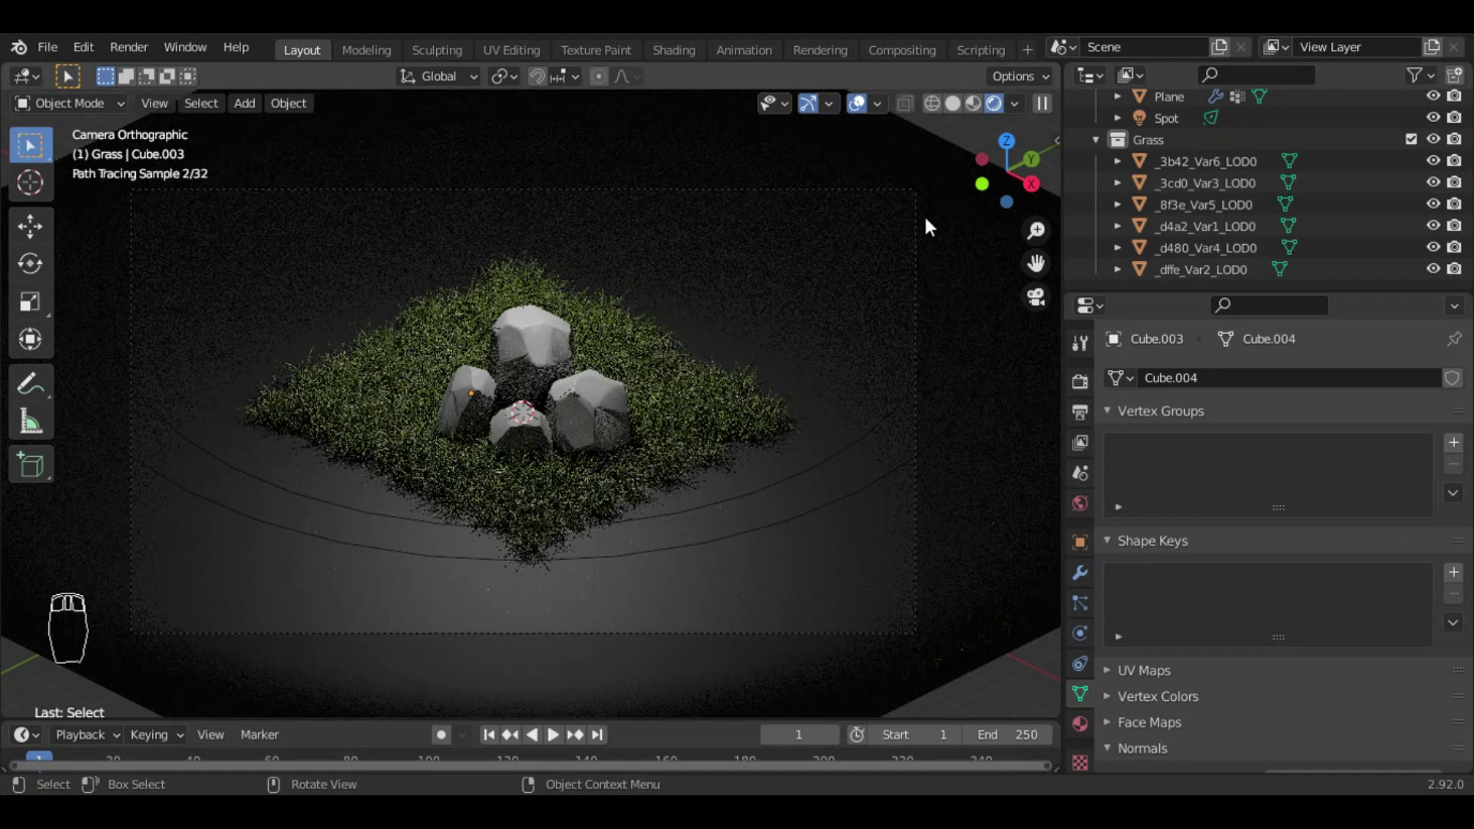
Return to Solid shading and delete the spot light above the rocks
{"action": "left_click", "coordinate": [952, 104]}
{"action": "middle_click_drag", "start_coordinate": [1038, 218], "coordinate": [1027, 219]}
{"action": "scroll", "coordinate": [1028, 221], "scroll_direction": "up", "scroll_amount": 8}
{"action": "left_click", "coordinate": [539, 106]}
{"action": "key", "text": "x"}
{"action": "left_click", "coordinate": [628, 178]}
Add an area light and move it into the main Collection
{"action": "key", "text": "shift+a"}
{"action": "mouse_move", "coordinate": [584, 373]}
{"action": "left_click", "coordinate": [678, 422]}
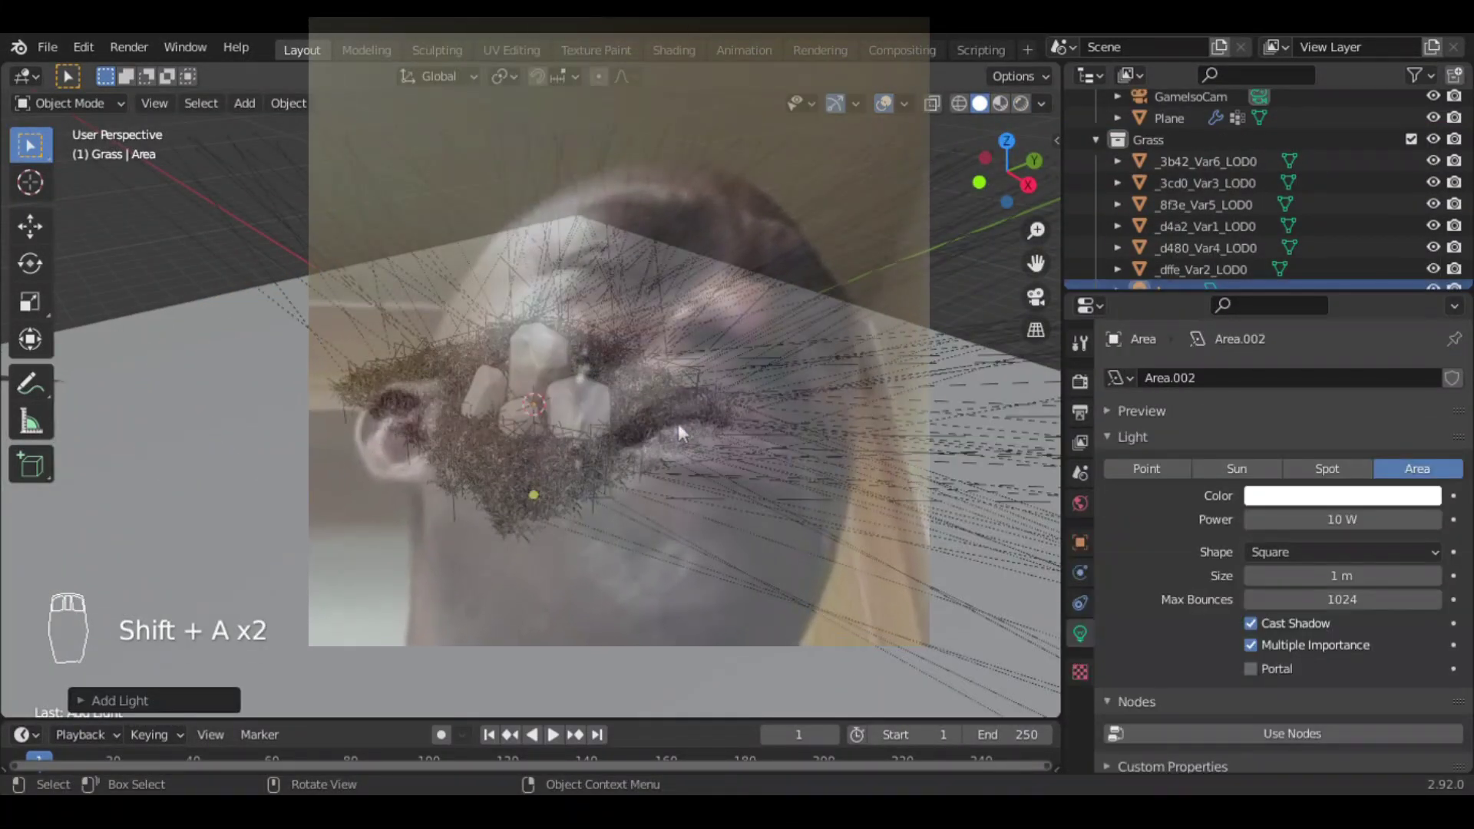
{"action": "key", "text": "m"}
{"action": "left_click", "coordinate": [607, 442]}
Raise the area light along Z high above the rocks and scale it up by 5
{"action": "key", "text": "g"}
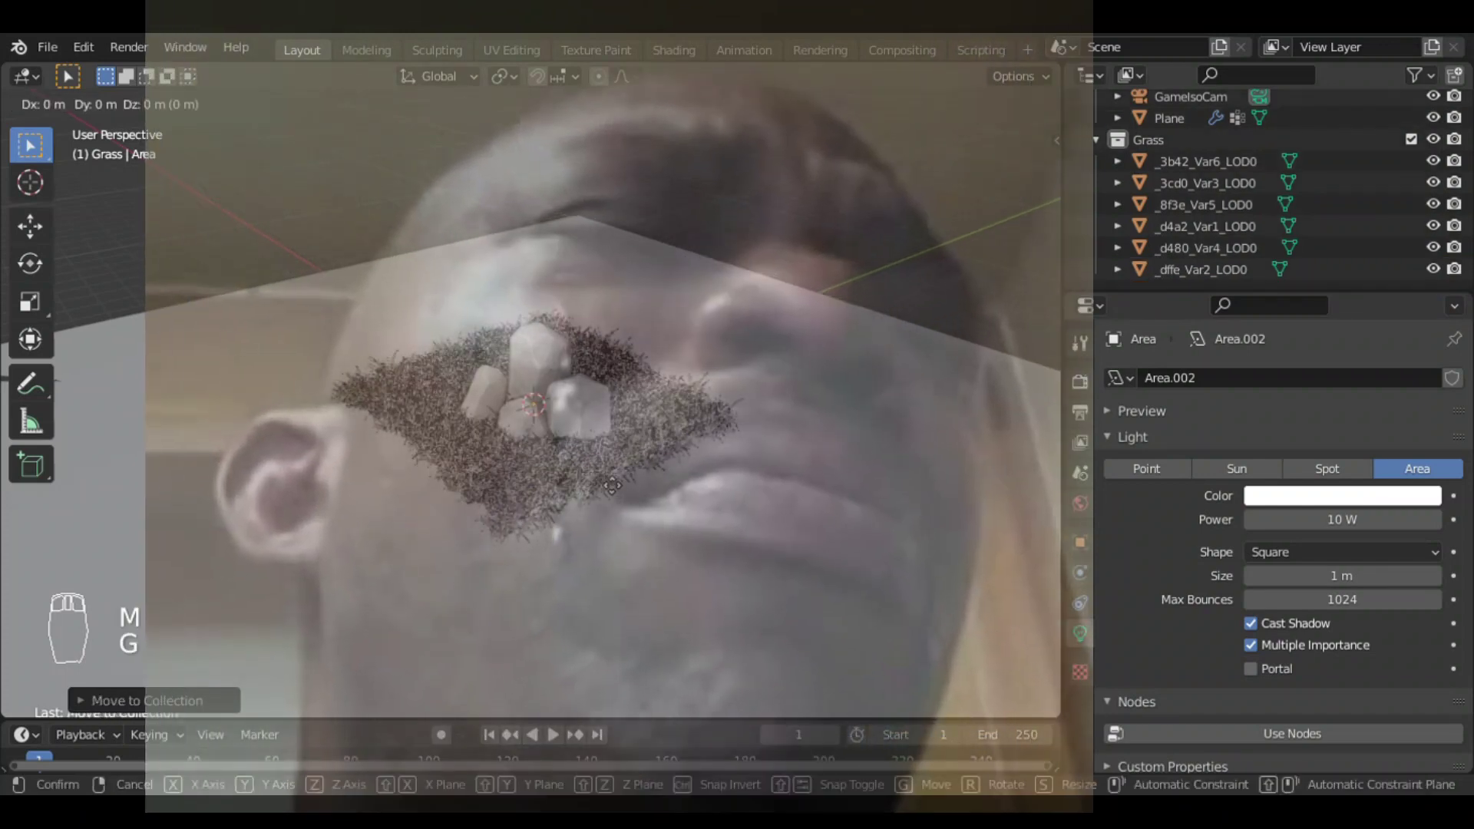
{"action": "key", "text": "z"}
{"action": "left_click", "coordinate": [603, 184]}
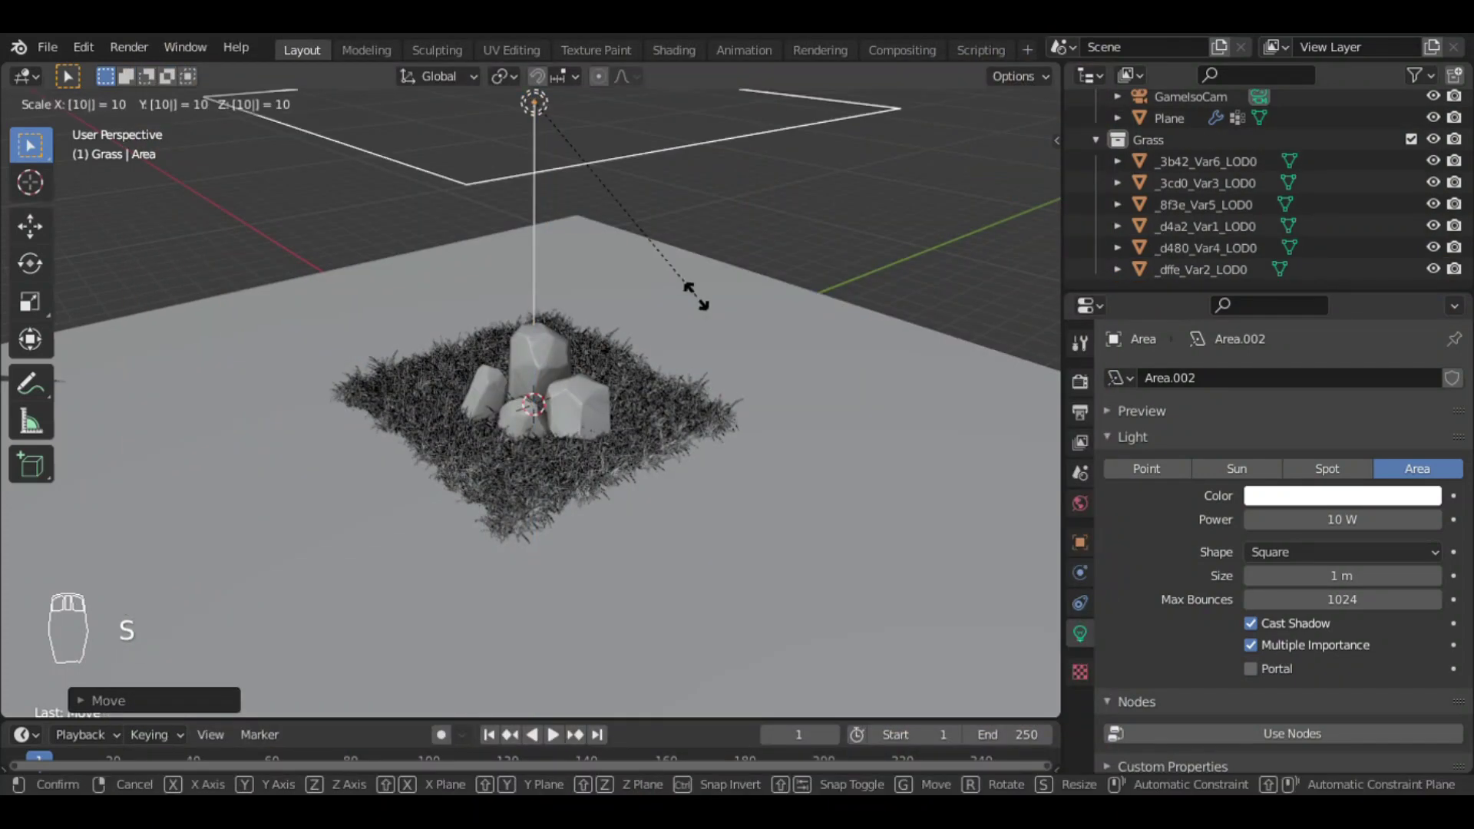
{"action": "key", "text": "BackSpace"}
{"action": "key", "text": "BackSpace"}
{"action": "type", "text": "5"}
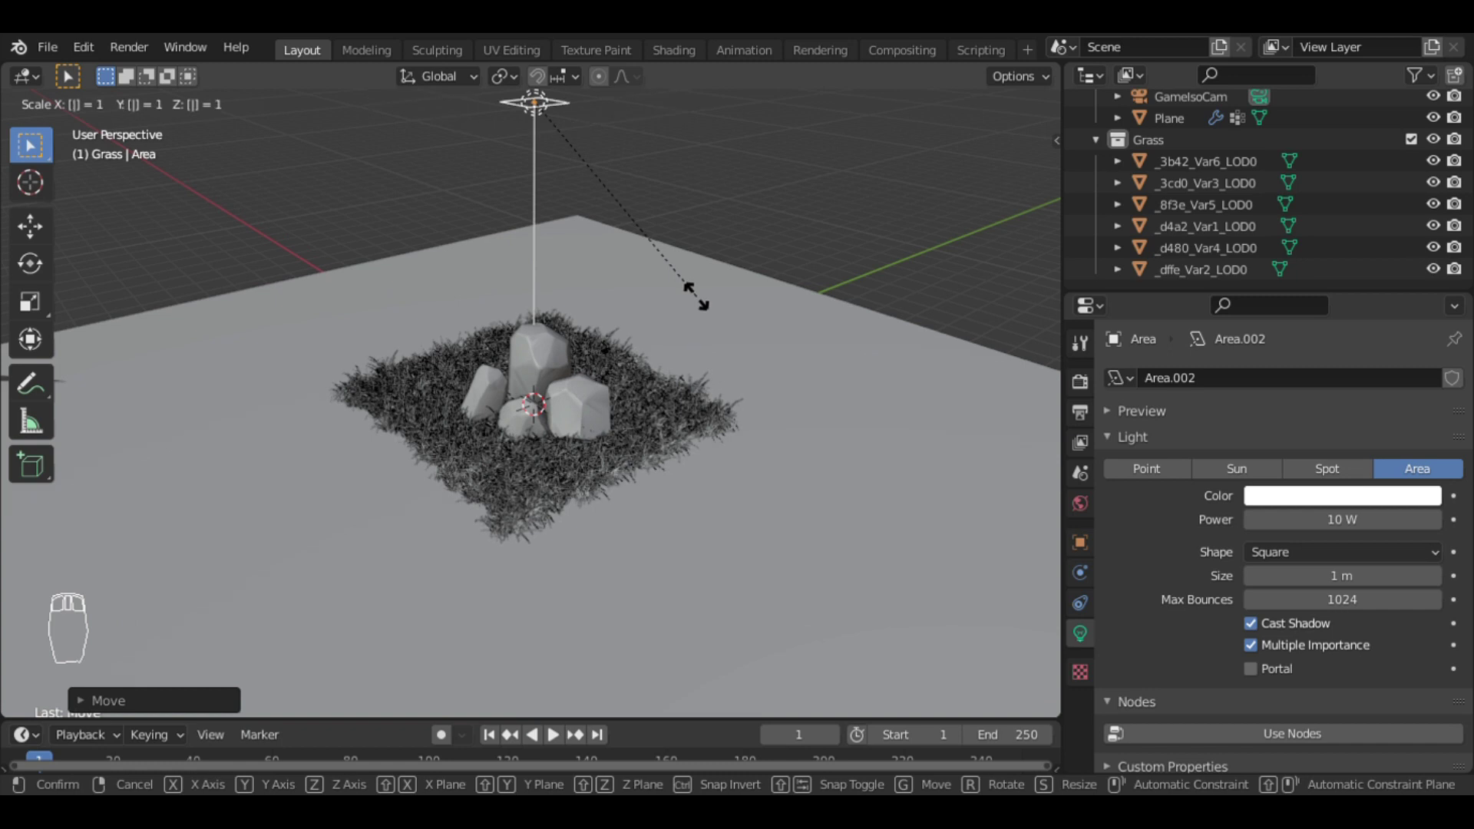
{"action": "left_click", "coordinate": [697, 296]}
Set the transform pivot point to 3D Cursor and return to the camera view
{"action": "left_click", "coordinate": [507, 76]}
{"action": "left_click", "coordinate": [537, 126]}
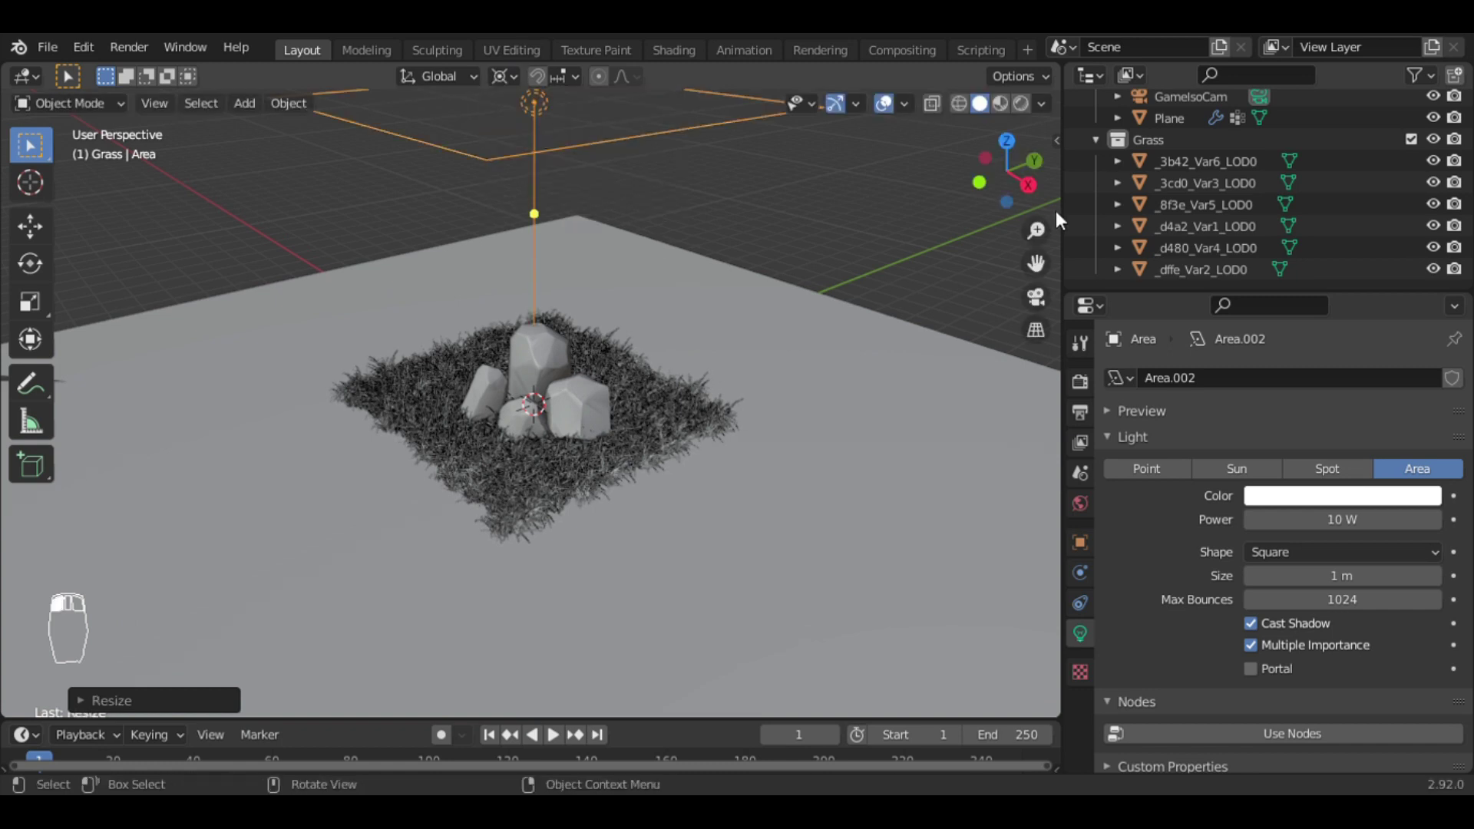
{"action": "left_click_drag", "start_coordinate": [1012, 184], "coordinate": [1089, 206]}
{"action": "left_click", "coordinate": [1036, 298]}
{"action": "key", "text": "r"}
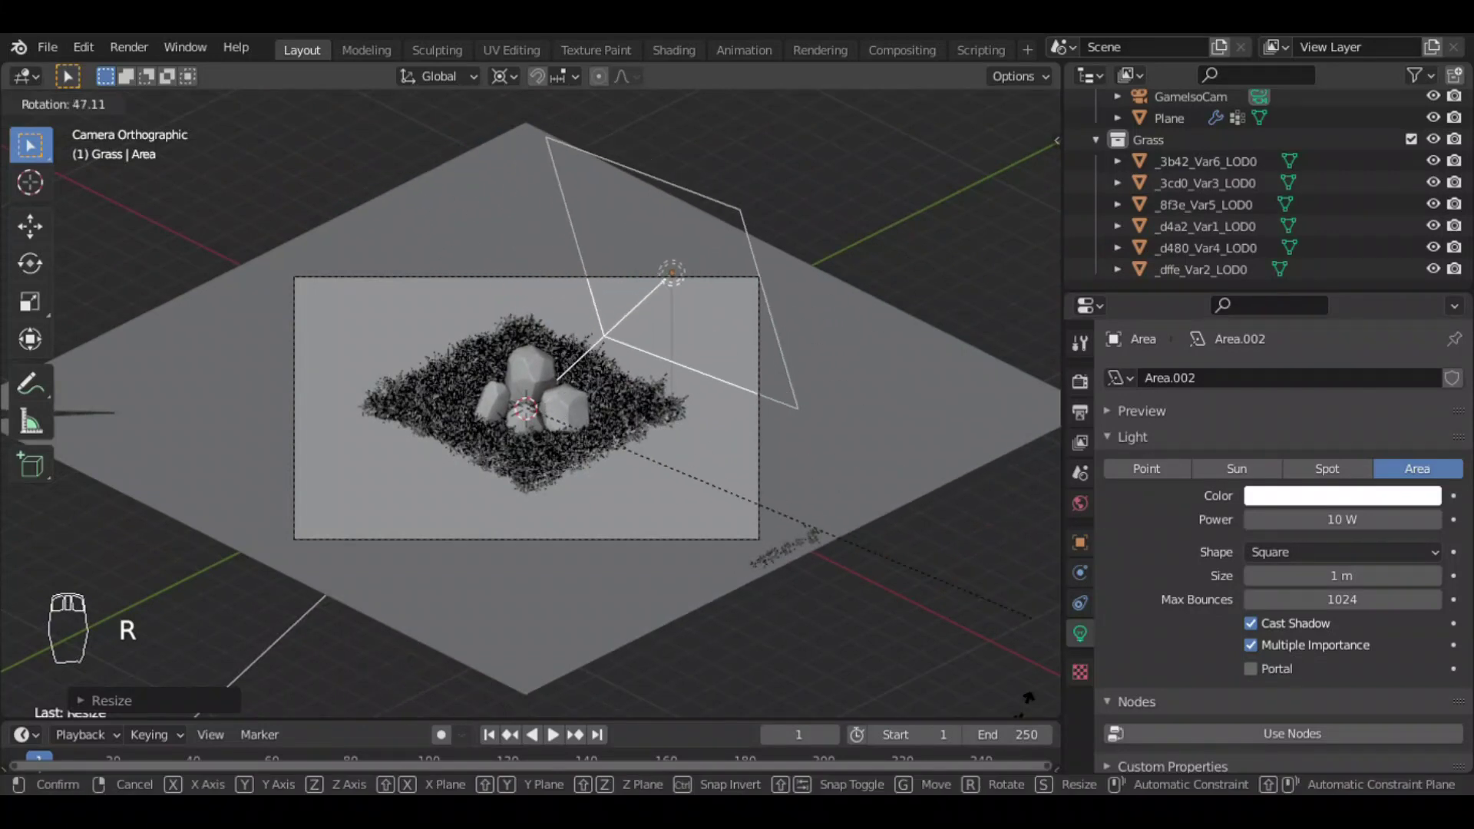
{"action": "right_click", "coordinate": [1030, 423]}
{"action": "key", "text": "s"}
{"action": "right_click", "coordinate": [993, 469]}
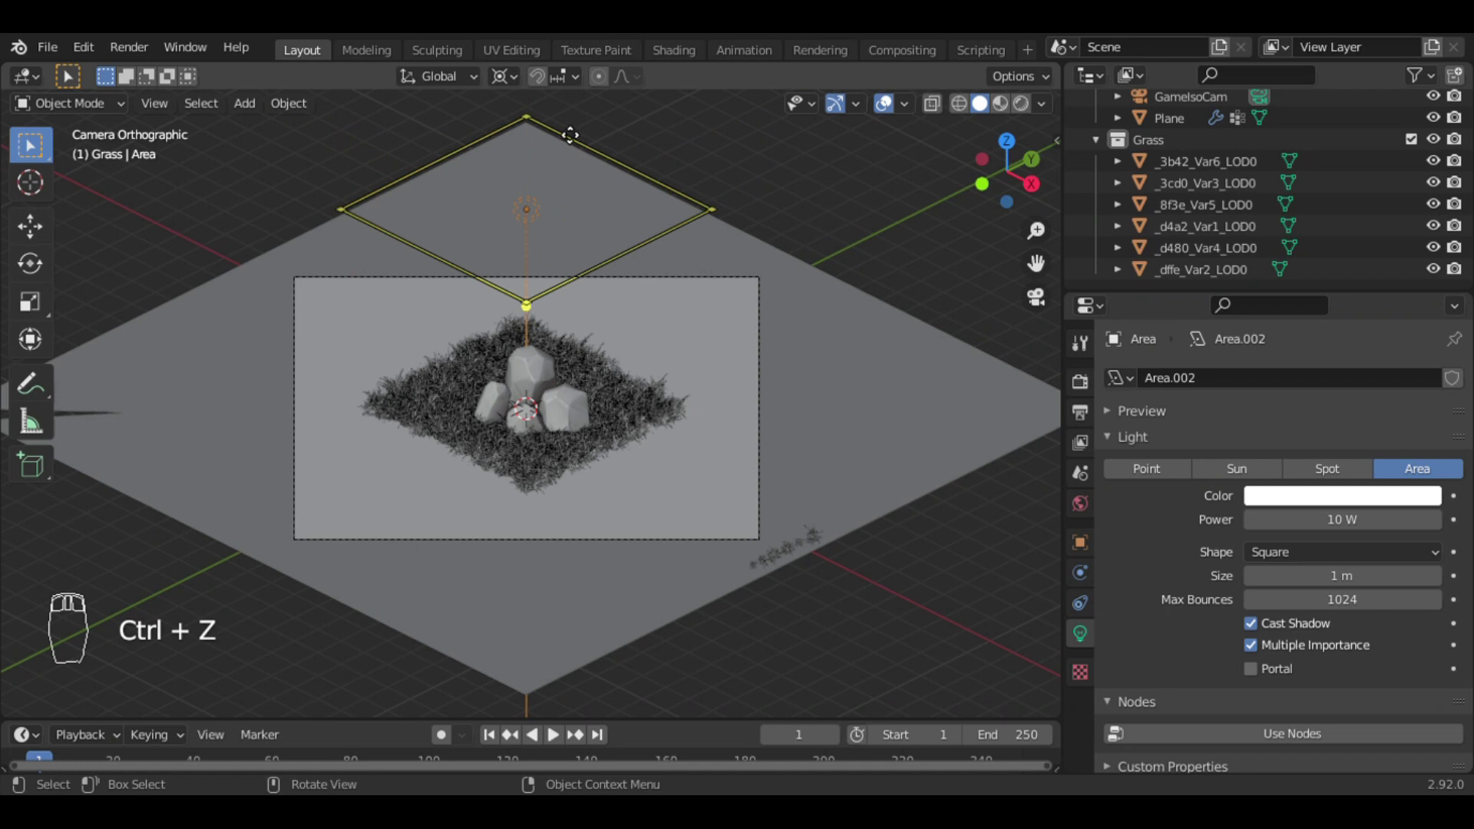
Try scaling the area light with Individual Origins as the pivot, and adjust its height along Z
{"action": "left_click", "coordinate": [503, 76]}
{"action": "left_click", "coordinate": [549, 150]}
{"action": "key", "text": "s"}
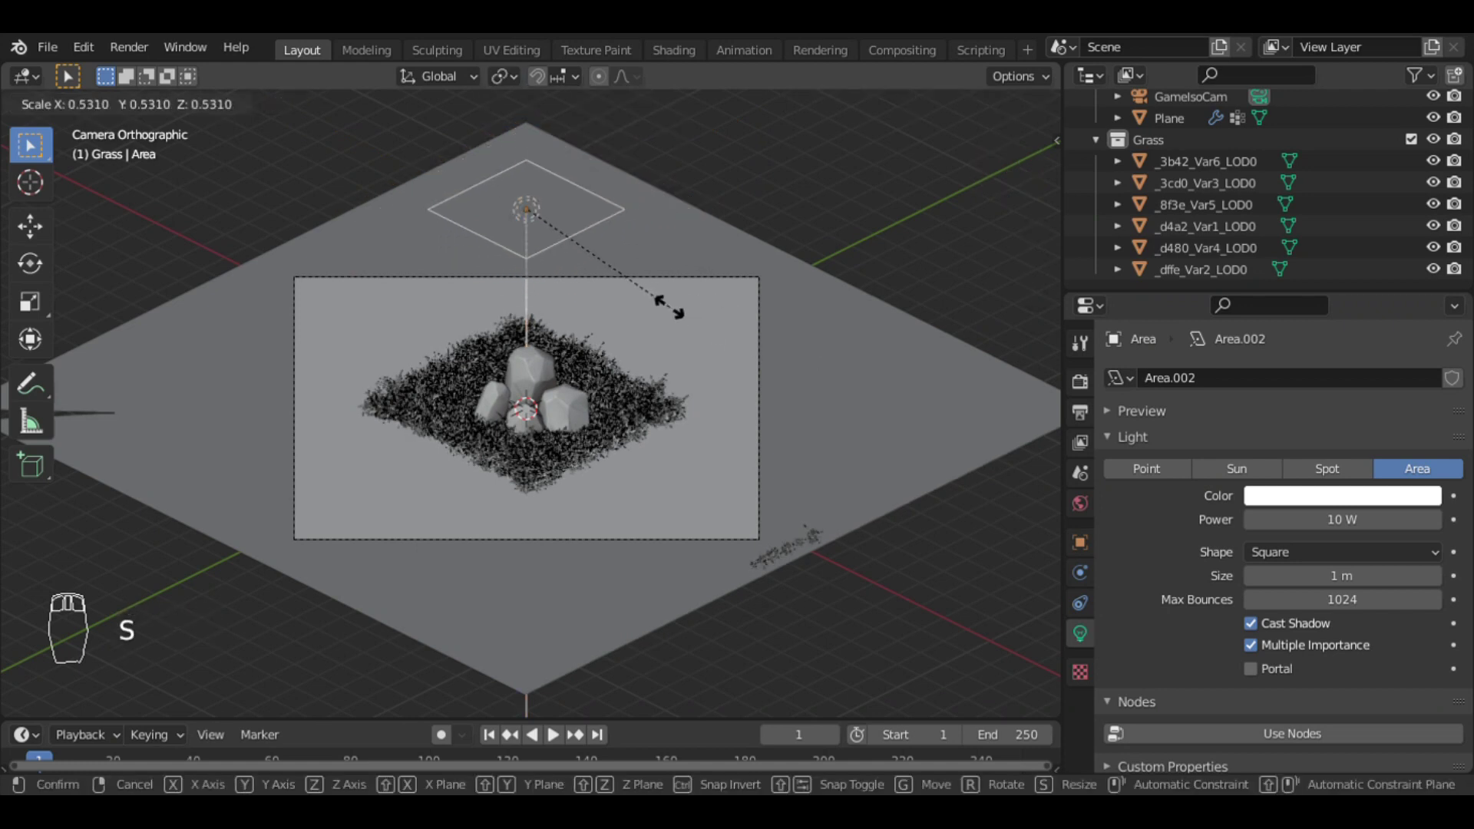
{"action": "right_click", "coordinate": [685, 311]}
{"action": "key", "text": "g"}
{"action": "key", "text": "z"}
{"action": "left_click", "coordinate": [687, 202]}
Set the pivot point back to 3D Cursor and rotate the area light around the rocks to one side
{"action": "left_click", "coordinate": [504, 76]}
{"action": "left_click", "coordinate": [550, 132]}
{"action": "key", "text": "r"}
{"action": "left_click", "coordinate": [870, 676]}
{"action": "key", "text": "r"}
{"action": "left_click", "coordinate": [776, 542]}
Switch to Rendered shading and set the area light's power to 1000 W
{"action": "left_click", "coordinate": [1021, 104]}
{"action": "left_click", "coordinate": [729, 388]}
{"action": "left_click", "coordinate": [1311, 520]}
{"action": "type", "text": "1000"}
{"action": "key", "text": "Return"}
Fine-tune the area light's rotation around the 3D cursor and set its power to 2500 W after trying 3000 W
{"action": "key", "text": "r"}
{"action": "left_click", "coordinate": [943, 442]}
{"action": "key", "text": "r"}
{"action": "left_click", "coordinate": [943, 434]}
{"action": "left_click_drag", "start_coordinate": [1311, 520], "coordinate": [1420, 520]}
{"action": "left_click", "coordinate": [1342, 520]}
{"action": "type", "text": "3000"}
{"action": "left_click", "coordinate": [1143, 529]}
{"action": "type", "text": "2500"}
{"action": "left_click", "coordinate": [1136, 575]}
Duplicate the area light, rotate the copy around Z and set its power to 250 W
{"action": "key", "text": "shift+d"}
{"action": "key", "text": "r"}
{"action": "key", "text": "z"}
{"action": "left_click", "coordinate": [860, 169]}
{"action": "double_click", "coordinate": [1350, 528]}
{"action": "type", "text": "500"}
{"action": "type", "text": "250"}
{"action": "key", "text": "Return"}
{"action": "left_click", "coordinate": [1018, 559]}
Add a point light and move it above the rocks on the side opposite the area lights
{"action": "key", "text": "shift+a"}
{"action": "left_click", "coordinate": [793, 361]}
{"action": "key", "text": "g"}
{"action": "left_click", "coordinate": [828, 423]}
{"action": "key", "text": "g"}
{"action": "left_click", "coordinate": [828, 361]}
Set the point light's power to 100 W and its radius to 4 m
{"action": "left_click", "coordinate": [1320, 519]}
{"action": "type", "text": "100"}
{"action": "left_click", "coordinate": [1319, 551]}
{"action": "type", "text": "4"}
{"action": "key", "text": "Return"}
Move the point light into the main Collection and preview the lighting in Rendered shading
{"action": "left_click", "coordinate": [979, 103]}
{"action": "key", "text": "m"}
{"action": "left_click", "coordinate": [739, 413]}
{"action": "left_click", "coordinate": [1020, 103]}
{"action": "left_click", "coordinate": [988, 568]}
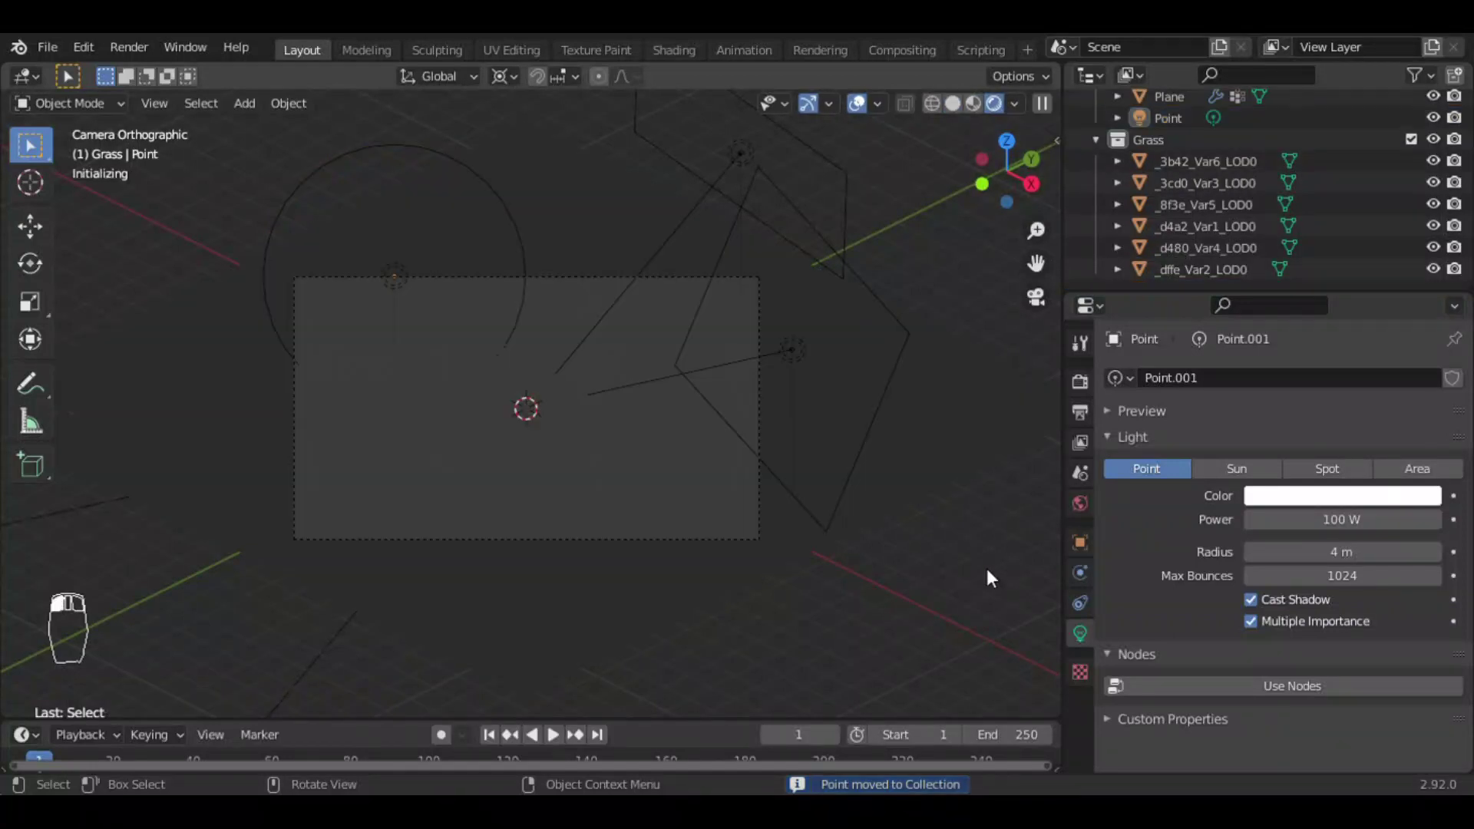
In Solid shading, place a smaller duplicate of a rock at the grass patch's front corner, narrowed along X
{"action": "left_click_drag", "start_coordinate": [1037, 234], "coordinate": [1036, 185]}
{"action": "left_click", "coordinate": [953, 103]}
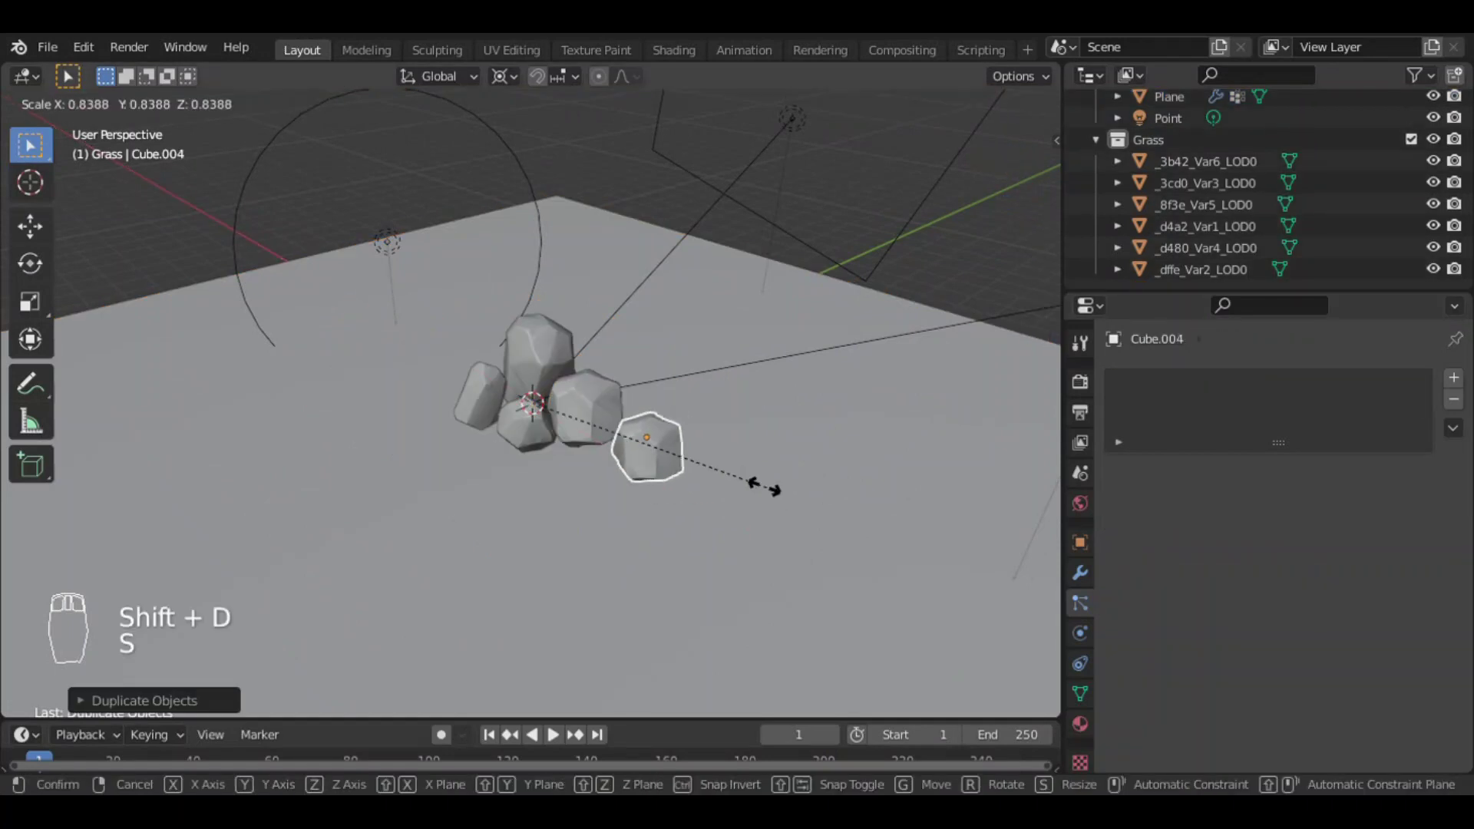
{"action": "left_click", "coordinate": [766, 488]}
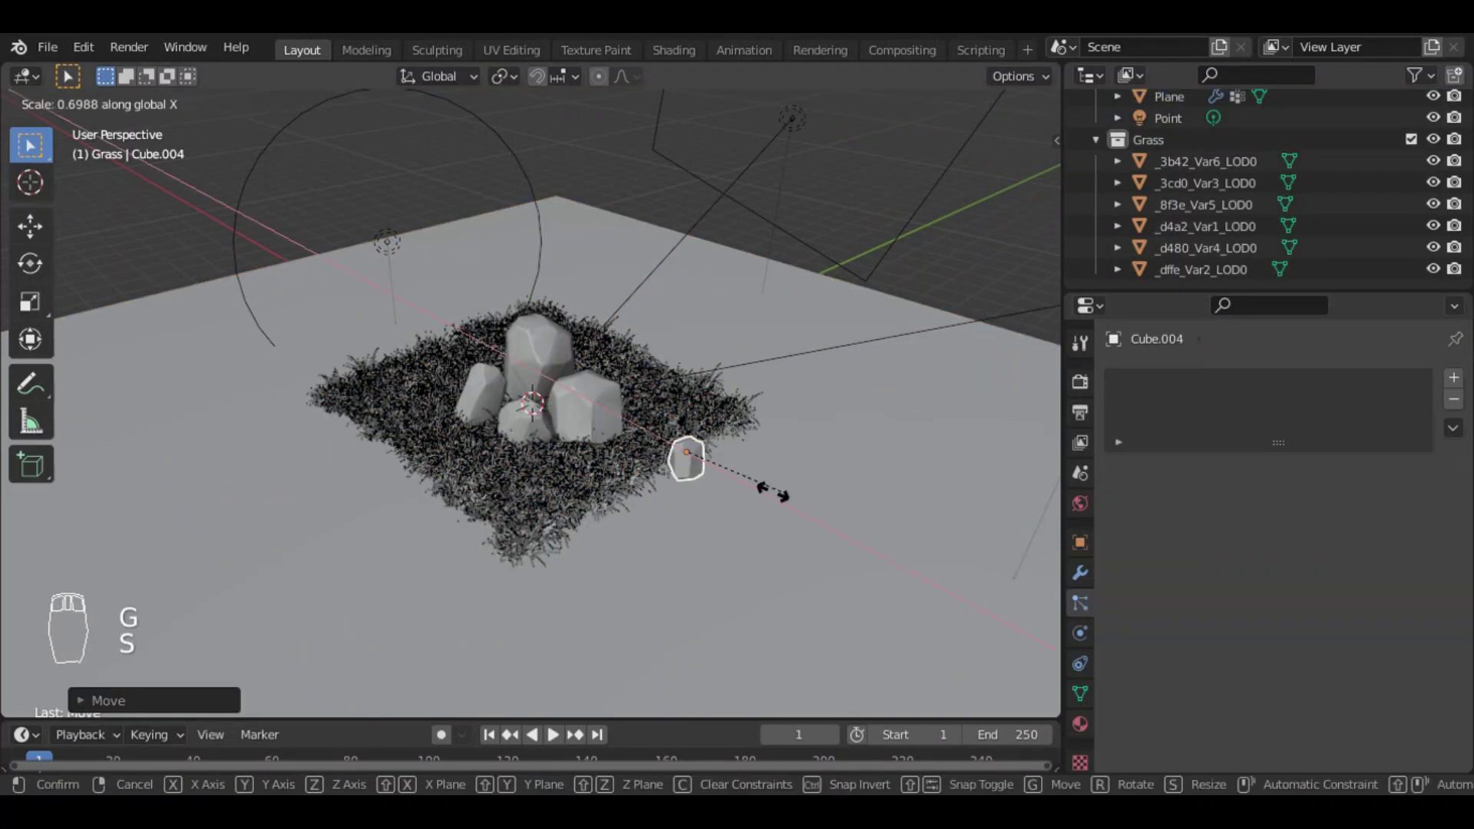
{"action": "key", "text": "g"}
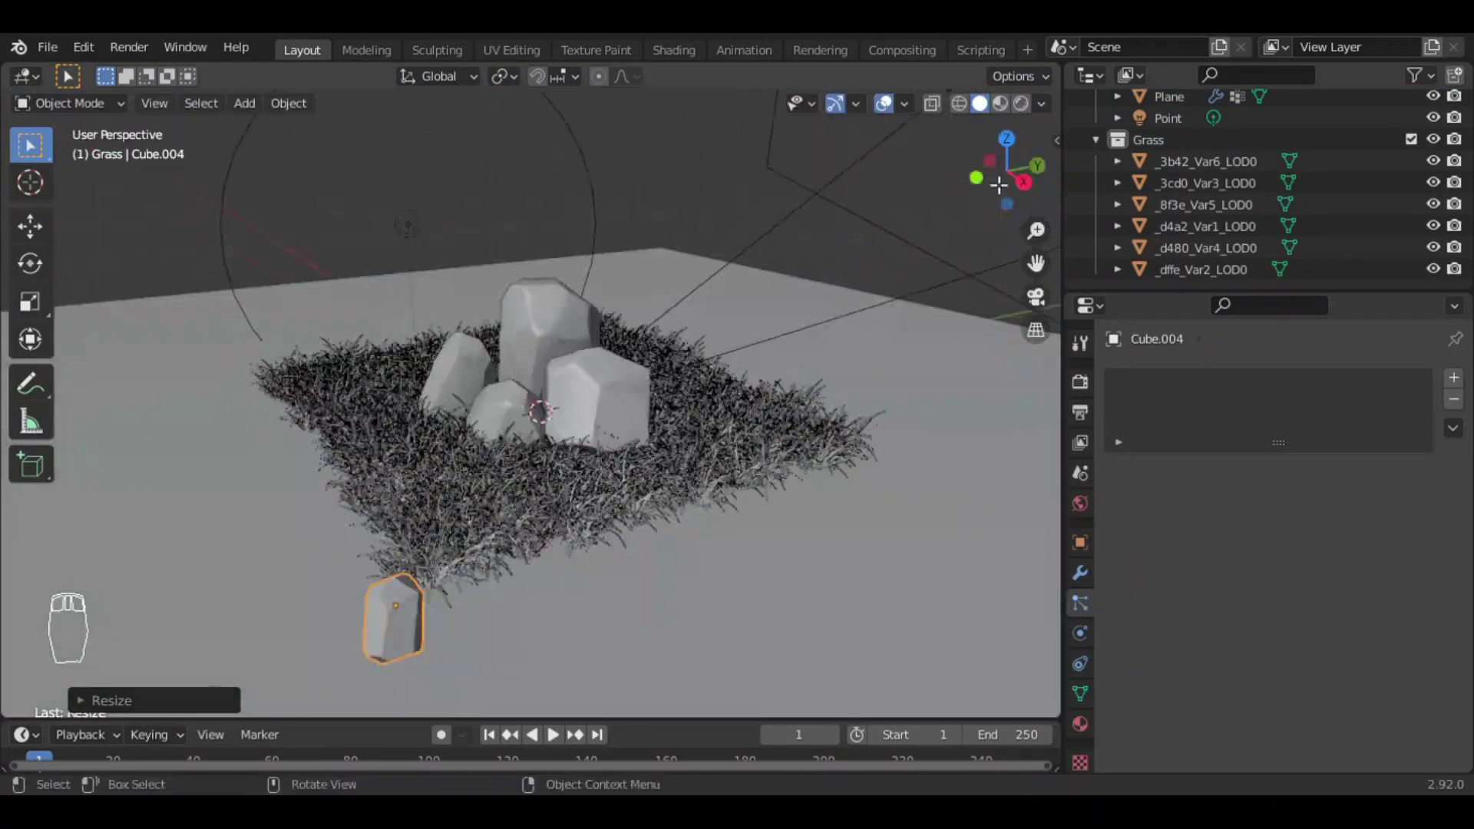
Duplicate the small corner stone, scale the copy along X and place it beside the first
{"action": "key", "text": "shift+d"}
{"action": "left_click", "coordinate": [817, 591]}
{"action": "key", "text": "s"}
{"action": "key", "text": "x"}
{"action": "left_click", "coordinate": [793, 546]}
{"action": "key", "text": "g"}
{"action": "left_click", "coordinate": [356, 566]}
Resize and reposition the third border stone, and add another duplicate scaled along X to the row
{"action": "key", "text": "s"}
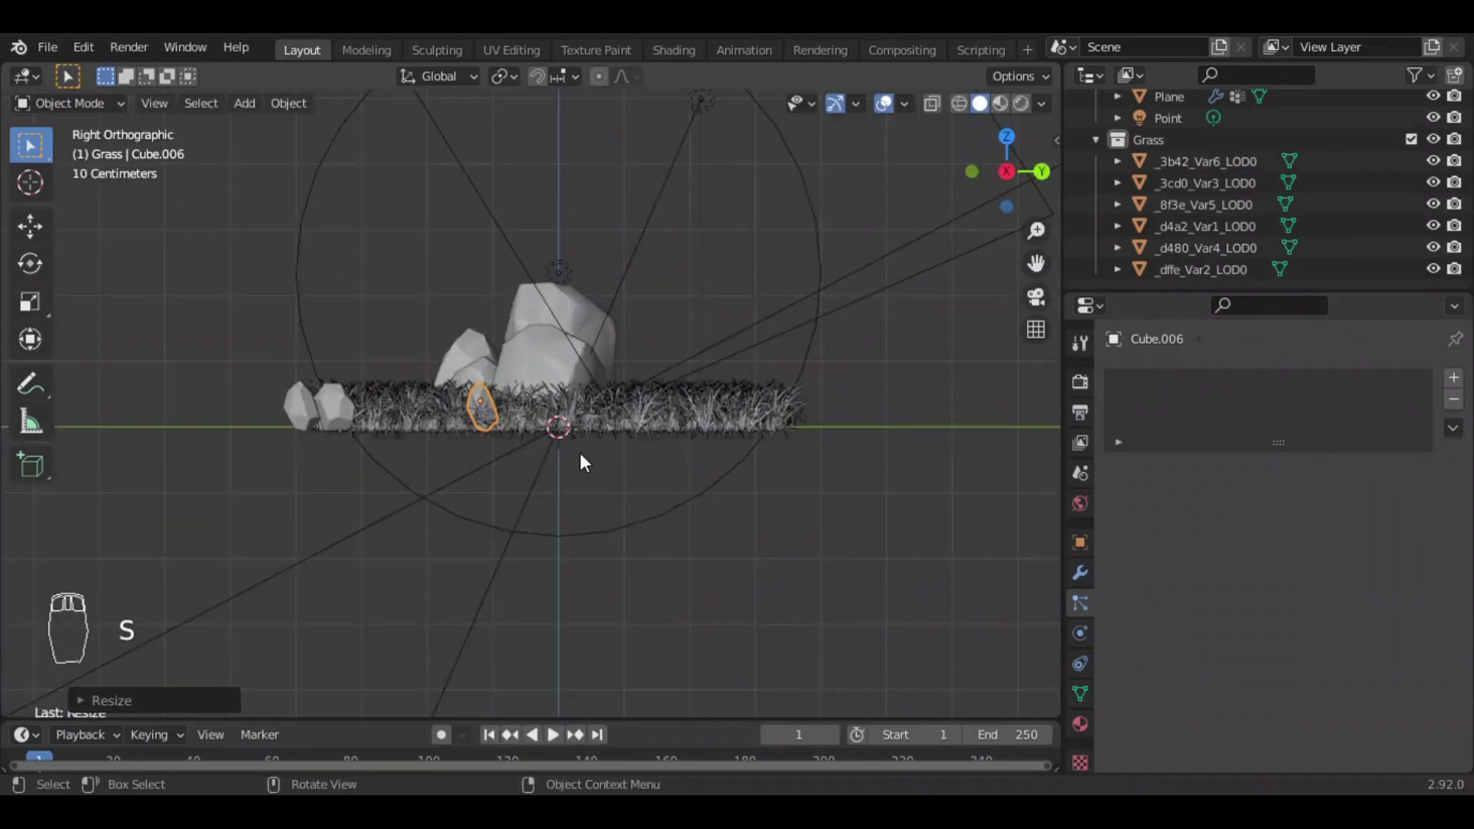
{"action": "key", "text": "g"}
{"action": "key", "text": "g"}
{"action": "key", "text": "g"}
{"action": "key", "text": "shift+d"}
{"action": "key", "text": "x"}
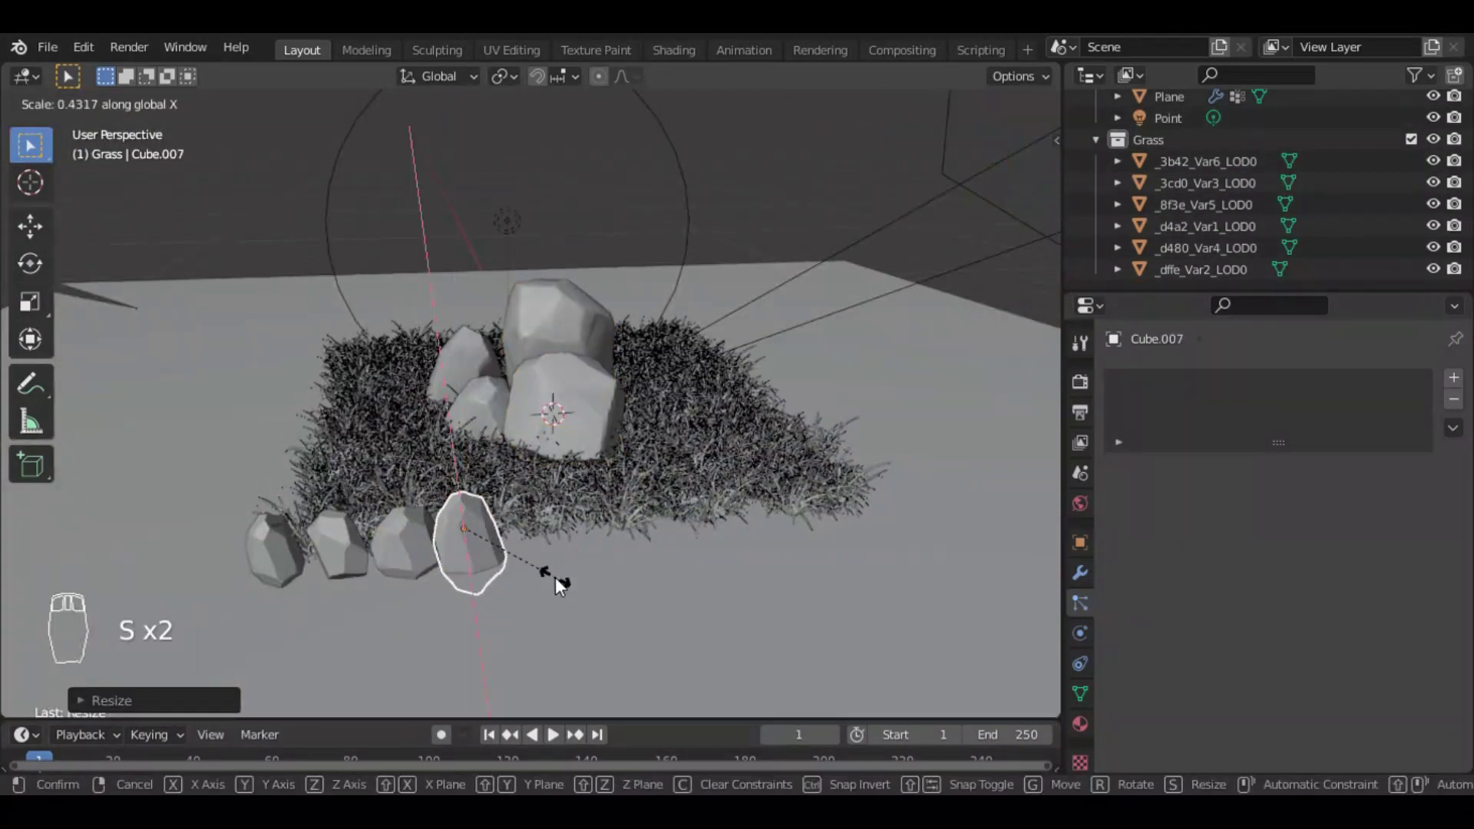
{"action": "key", "text": "s"}
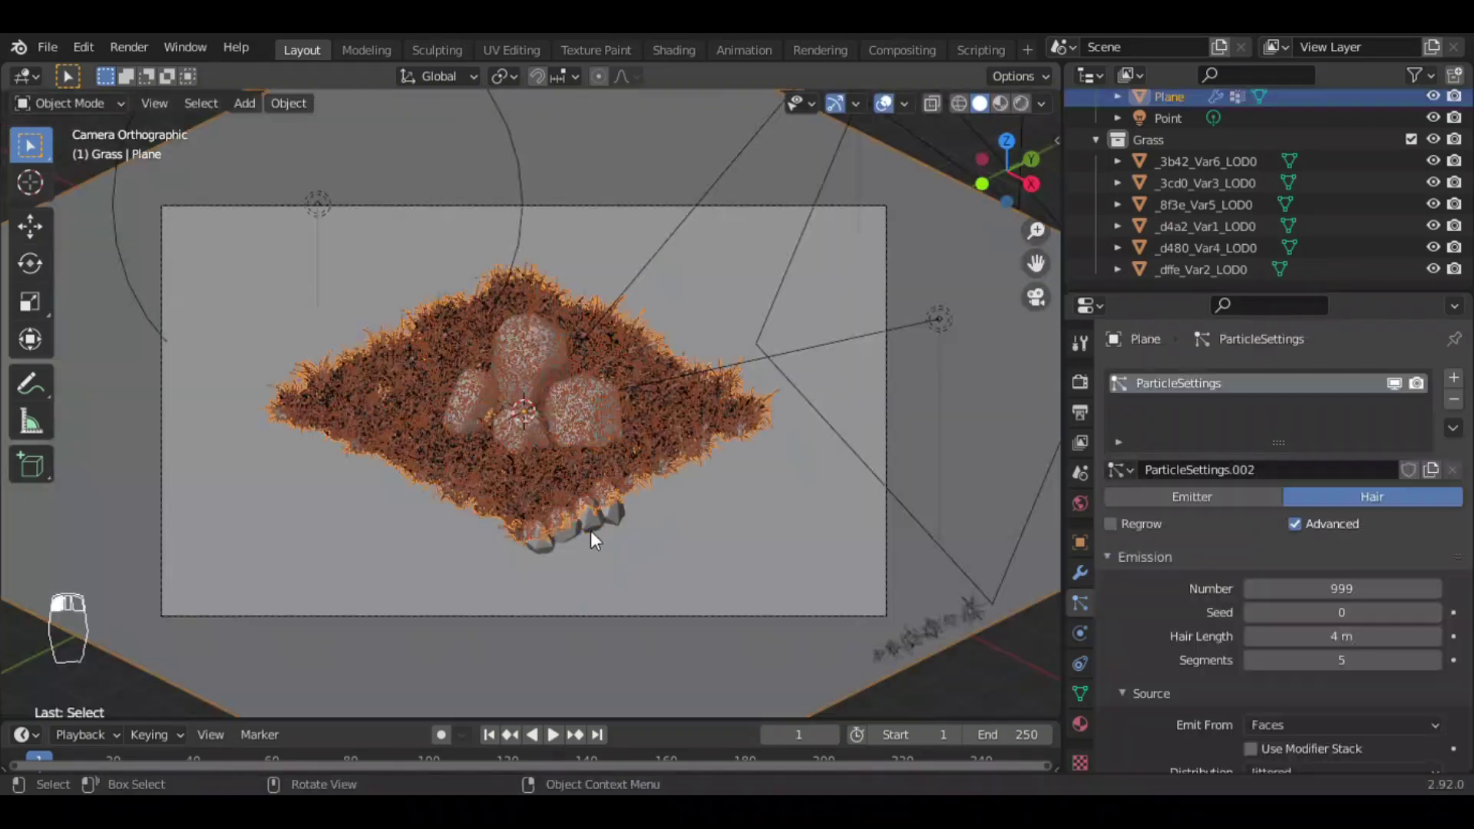
Resize the stone at the grass corner and place a rescaled duplicate along the border
{"action": "left_click", "coordinate": [540, 537]}
{"action": "key", "text": "s"}
{"action": "key", "text": "shift+d"}
{"action": "key", "text": "s"}
{"action": "key", "text": "s"}
{"action": "key", "text": "g"}
Extend the stone row along the grass edge with two more duplicates, moving and rotating each for variation
{"action": "key", "text": "shift+d"}
{"action": "key", "text": "x"}
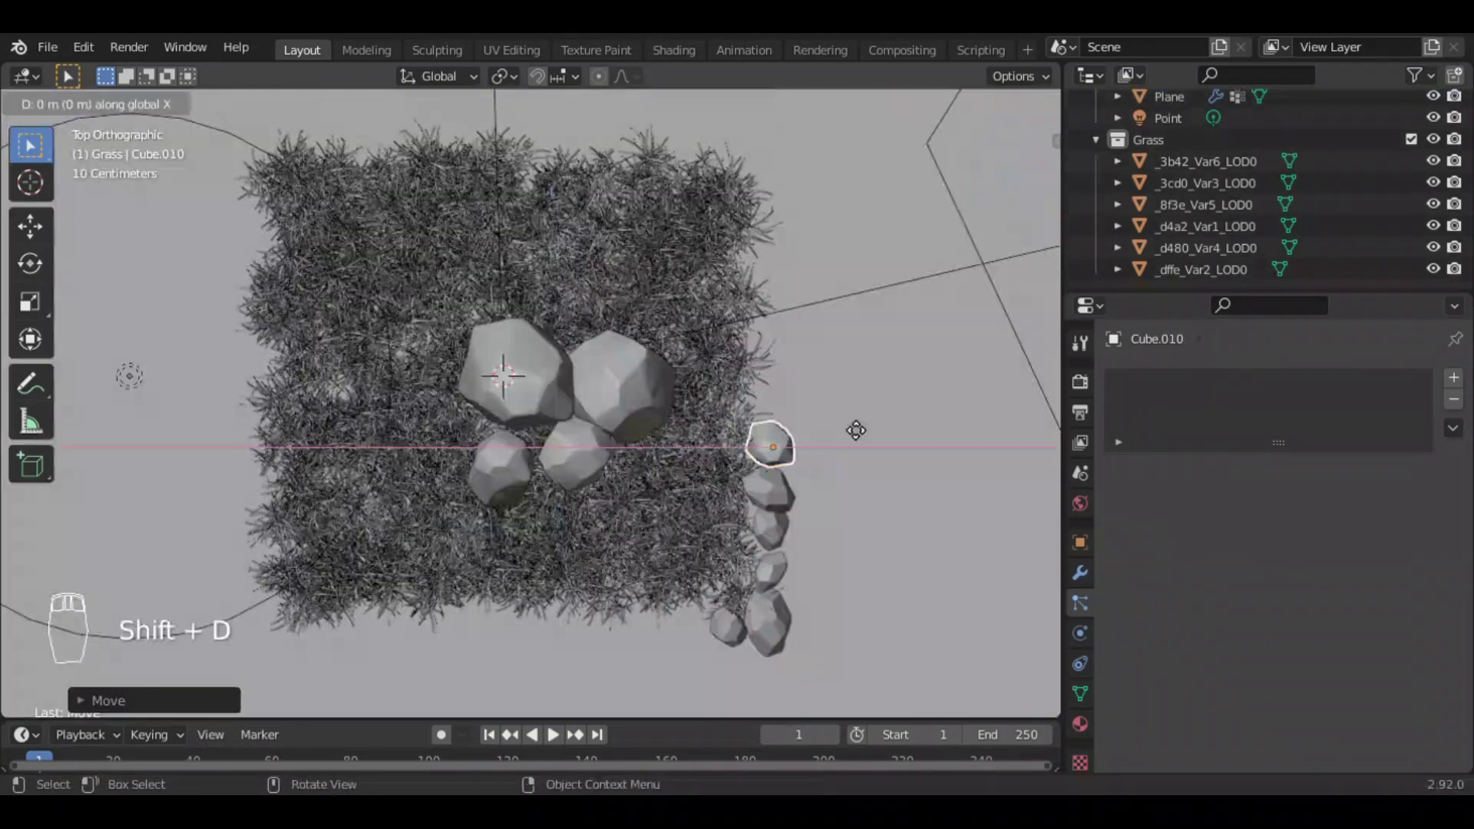
{"action": "left_click", "coordinate": [854, 378]}
{"action": "key", "text": "g"}
{"action": "key", "text": "r"}
{"action": "key", "text": "shift+d"}
{"action": "key", "text": "r"}
{"action": "key", "text": "g"}
Add two further duplicates toward the far end of the stone row, scaling one and rotating the other
{"action": "key", "text": "shift+d"}
{"action": "key", "text": "s"}
{"action": "key", "text": "shift+d"}
{"action": "left_click", "coordinate": [809, 271]}
{"action": "key", "text": "r"}
{"action": "left_click", "coordinate": [837, 366]}
Check the border stones from the right side view and move a duplicated stone along the X axis
{"action": "key", "text": "KP_3"}
{"action": "left_click", "coordinate": [597, 449]}
{"action": "left_click", "coordinate": [535, 393]}
{"action": "key", "text": "g"}
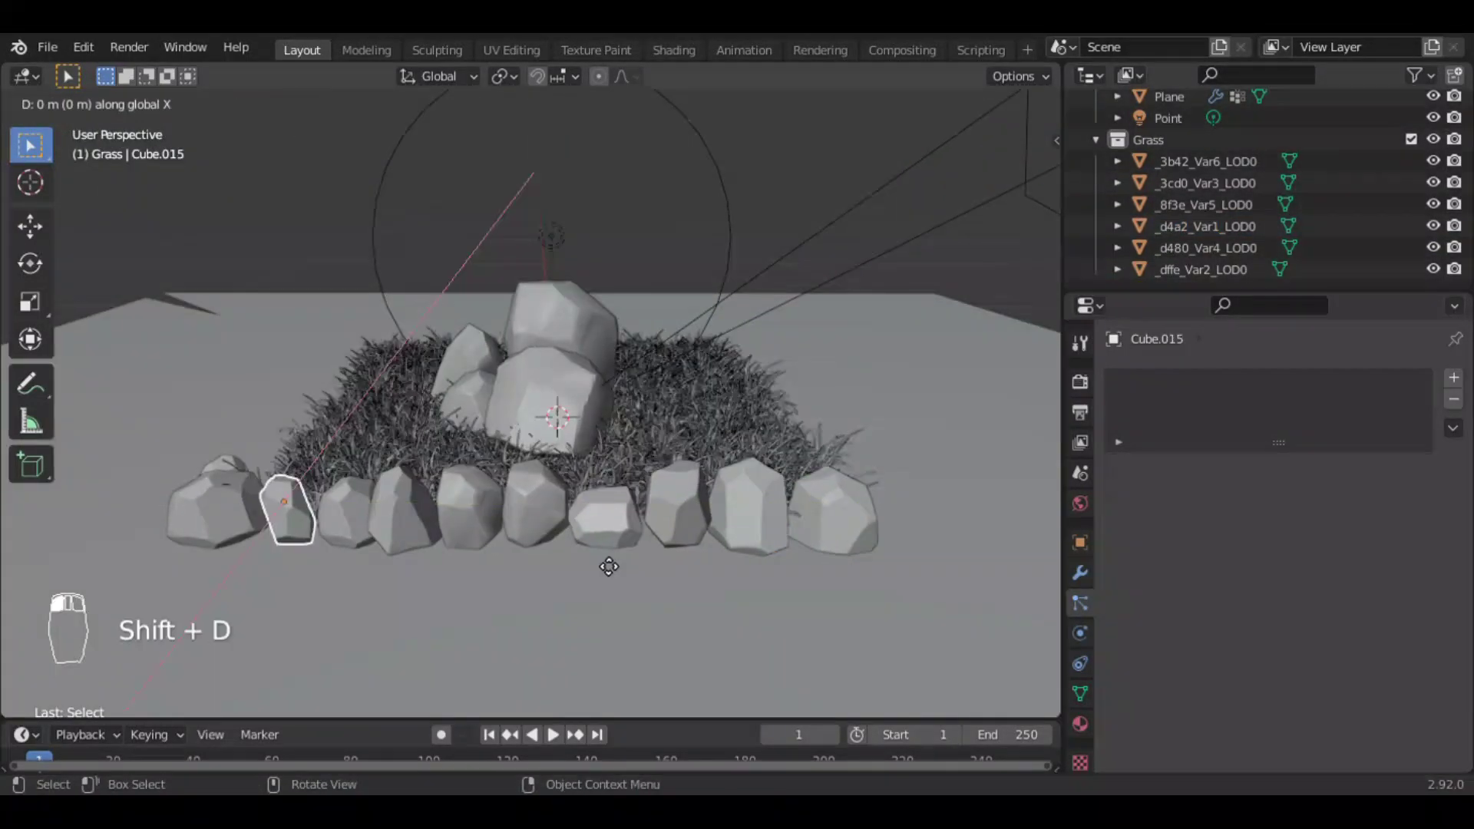